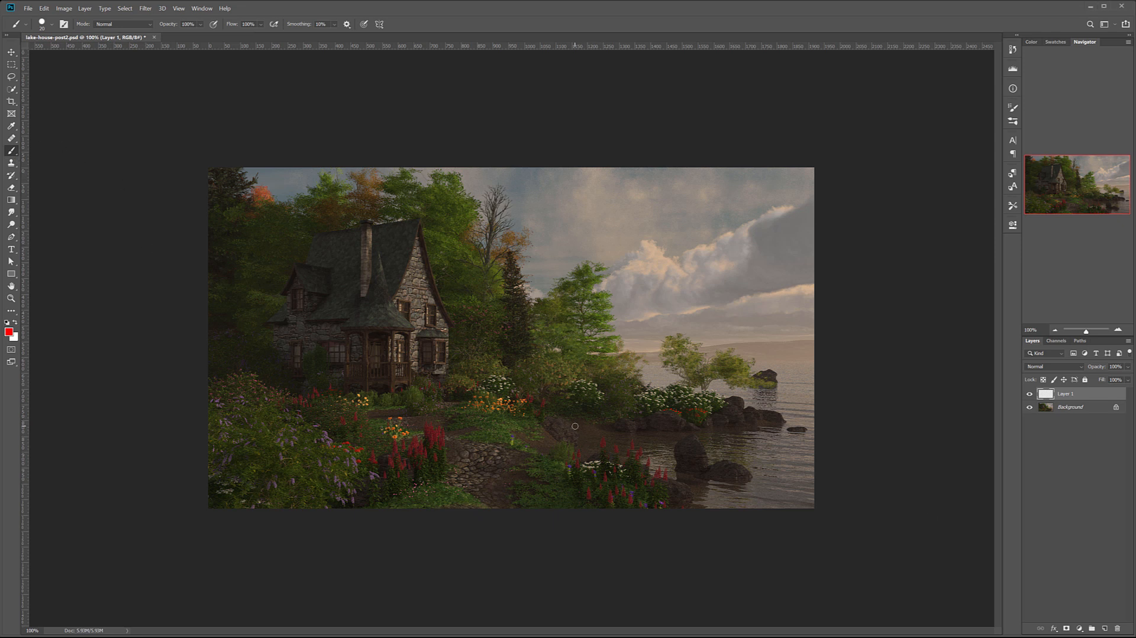
# - Circle in red on Layer 1 the rocks, the path patches, the shoreline shrubs and the cottage windows facing the woods
pyautogui.moveTo(572, 417)
pyautogui.mouseDown()
pyautogui.moveTo(561, 411)
pyautogui.moveTo(533, 440)
pyautogui.moveTo(576, 421)
pyautogui.mouseUp()
pyautogui.moveTo(782, 370)
pyautogui.mouseDown()
pyautogui.moveTo(747, 374)
pyautogui.moveTo(766, 398)
pyautogui.moveTo(794, 389)
pyautogui.moveTo(778, 371)
pyautogui.mouseUp()
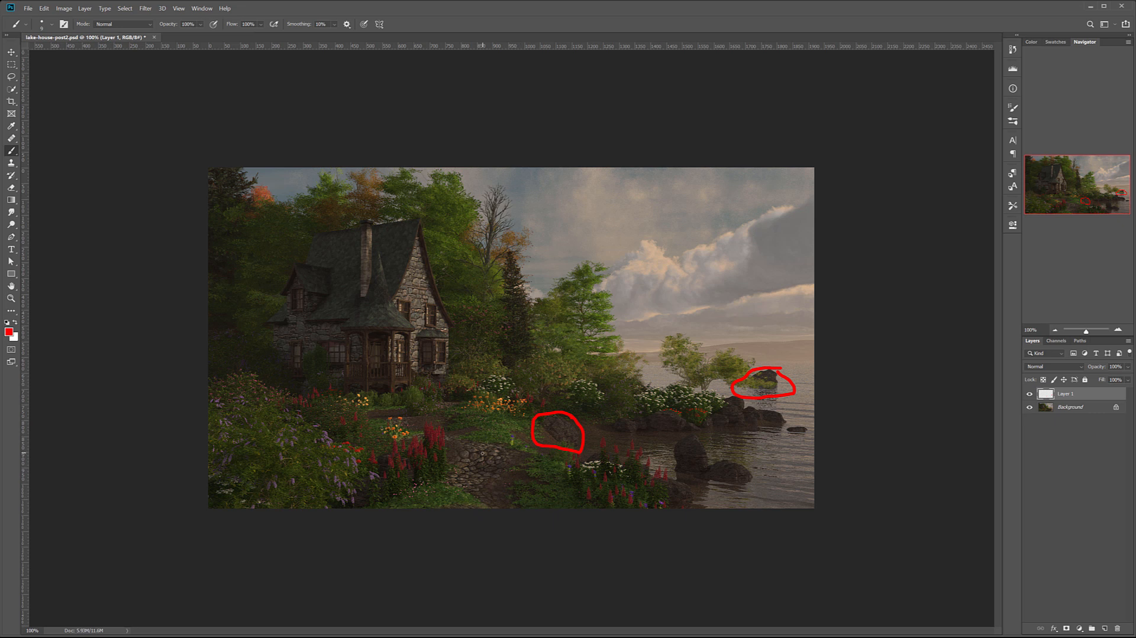
pyautogui.moveTo(480, 485); pyautogui.dragTo(506, 476)
pyautogui.moveTo(423, 423)
pyautogui.mouseDown()
pyautogui.moveTo(444, 419)
pyautogui.moveTo(402, 408)
pyautogui.mouseUp()
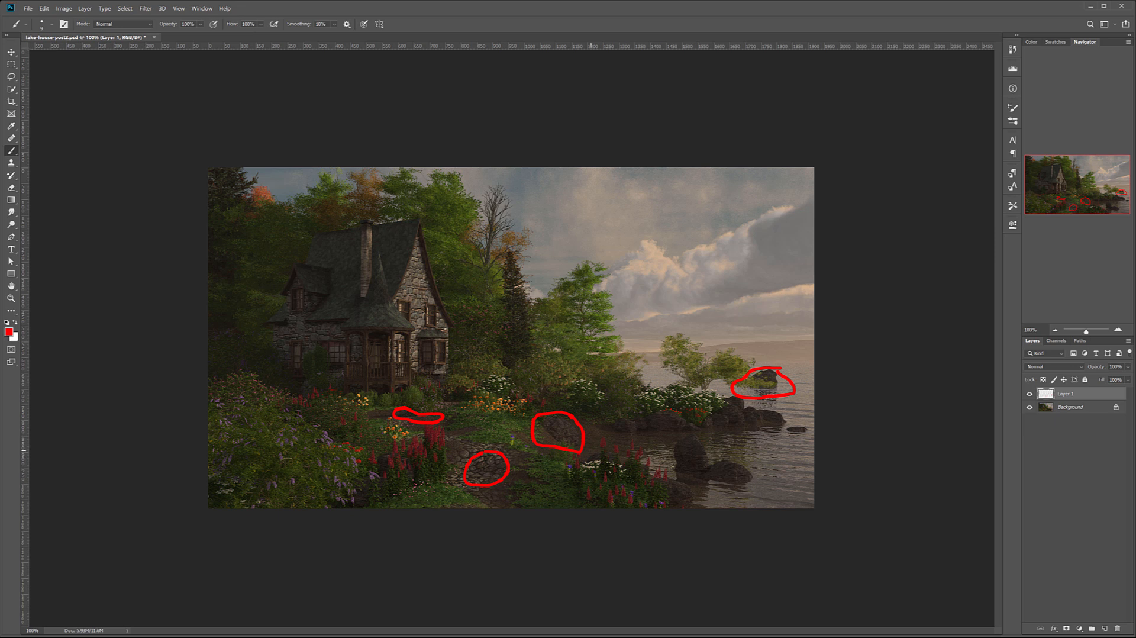
pyautogui.moveTo(692, 450)
pyautogui.mouseDown()
pyautogui.moveTo(675, 459)
pyautogui.moveTo(717, 477)
pyautogui.moveTo(704, 449)
pyautogui.mouseUp()
pyautogui.moveTo(697, 339)
pyautogui.mouseDown()
pyautogui.moveTo(678, 332)
pyautogui.moveTo(654, 367)
pyautogui.moveTo(675, 388)
pyautogui.moveTo(732, 388)
pyautogui.moveTo(747, 349)
pyautogui.moveTo(697, 340)
pyautogui.mouseUp()
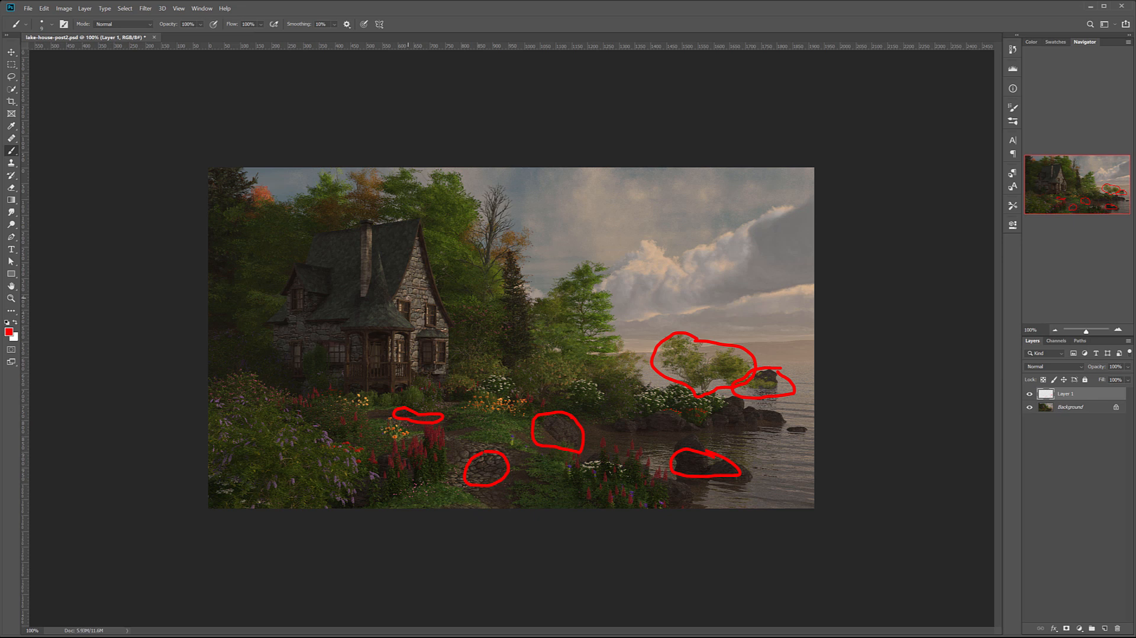
pyautogui.moveTo(293, 291)
pyautogui.mouseDown()
pyautogui.moveTo(306, 304)
pyautogui.moveTo(301, 288)
pyautogui.mouseUp()
pyautogui.moveTo(299, 336)
pyautogui.mouseDown()
pyautogui.moveTo(287, 349)
pyautogui.moveTo(303, 373)
pyautogui.moveTo(298, 338)
pyautogui.moveTo(349, 337)
pyautogui.moveTo(319, 370)
pyautogui.moveTo(314, 339)
pyautogui.mouseUp()
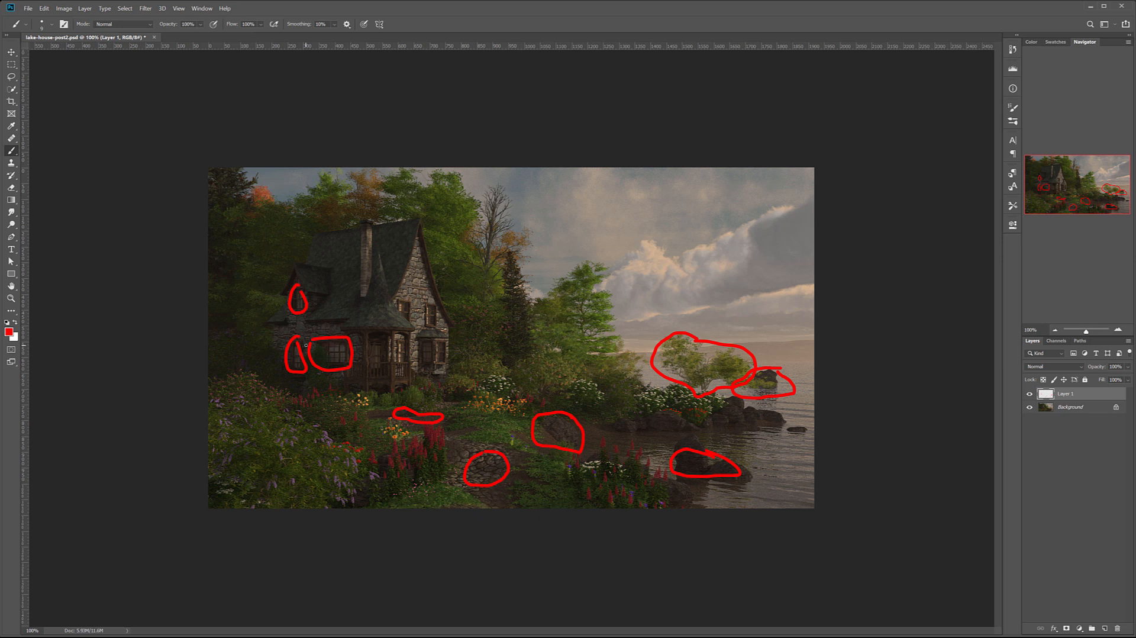
# - Sketch a red outline with branches over the dark woods beside the cottage and hide Layer 1
pyautogui.moveTo(203, 257)
pyautogui.mouseDown()
pyautogui.moveTo(267, 276)
pyautogui.moveTo(271, 313)
pyautogui.moveTo(271, 387)
pyautogui.moveTo(207, 404)
pyautogui.mouseUp()
pyautogui.moveTo(207, 296); pyautogui.dragTo(212, 332)
pyautogui.moveTo(212, 255); pyautogui.dragTo(203, 314)
pyautogui.moveTo(211, 404)
pyautogui.mouseDown()
pyautogui.moveTo(219, 300)
pyautogui.moveTo(236, 319)
pyautogui.mouseUp()
pyautogui.moveTo(238, 391)
pyautogui.mouseDown()
pyautogui.moveTo(258, 345)
pyautogui.moveTo(245, 335)
pyautogui.moveTo(211, 342)
pyautogui.mouseUp()
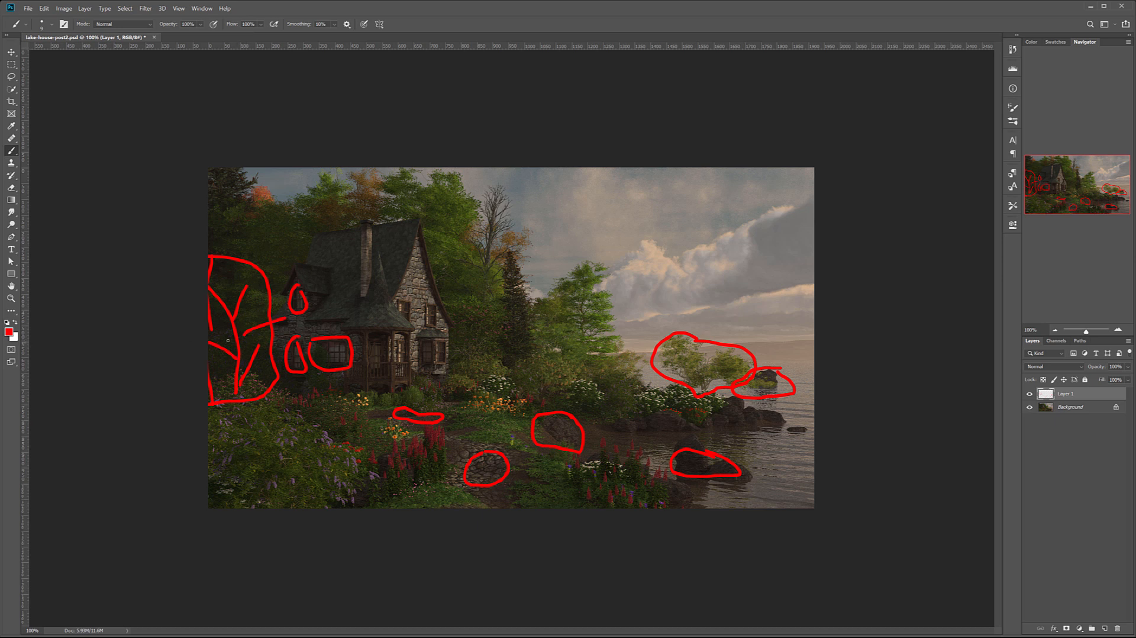
pyautogui.moveTo(231, 259); pyautogui.dragTo(239, 292)
pyautogui.click(1030, 394)
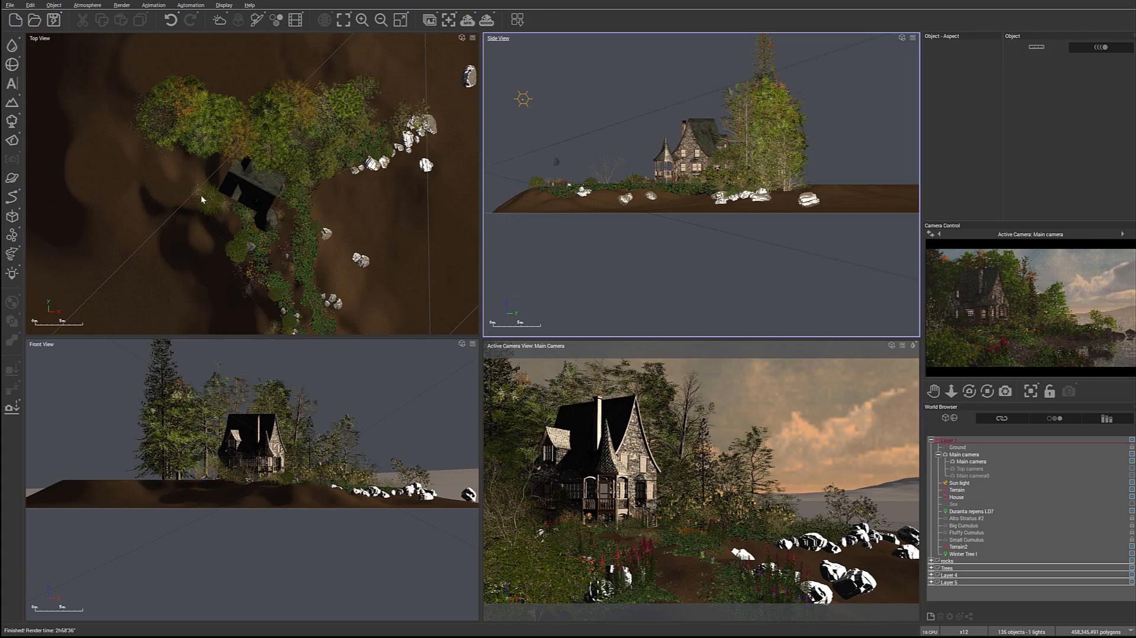
# - Switch to the Vue scene and select the Winter Tree I plant near the cottage
pyautogui.moveTo(384, 244); pyautogui.dragTo(380, 207, button='right')
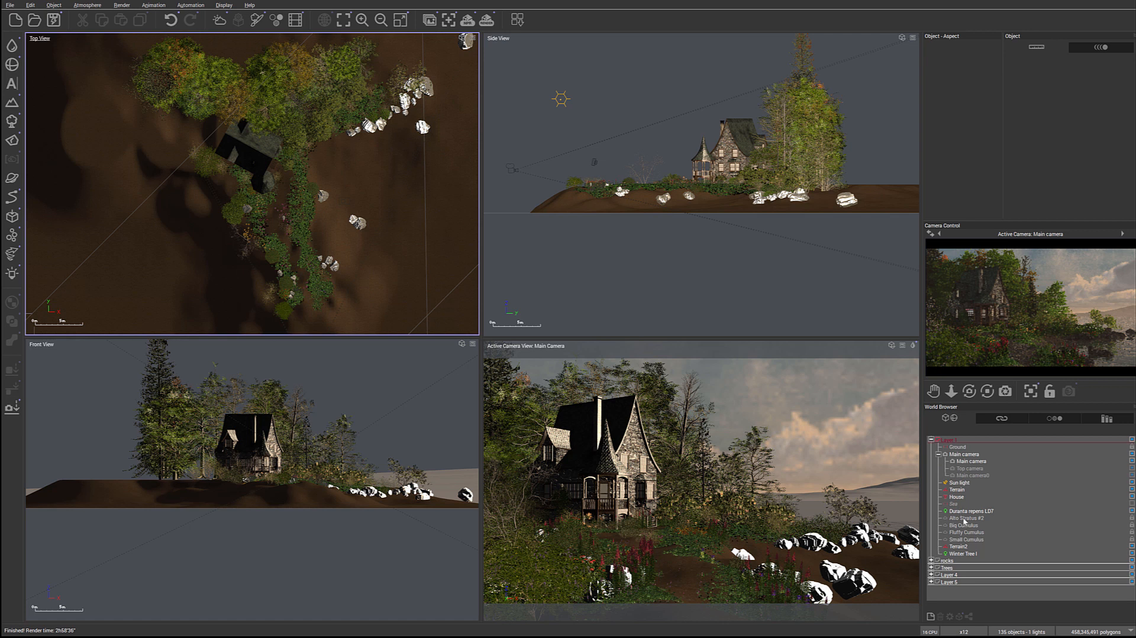
pyautogui.click(959, 554)
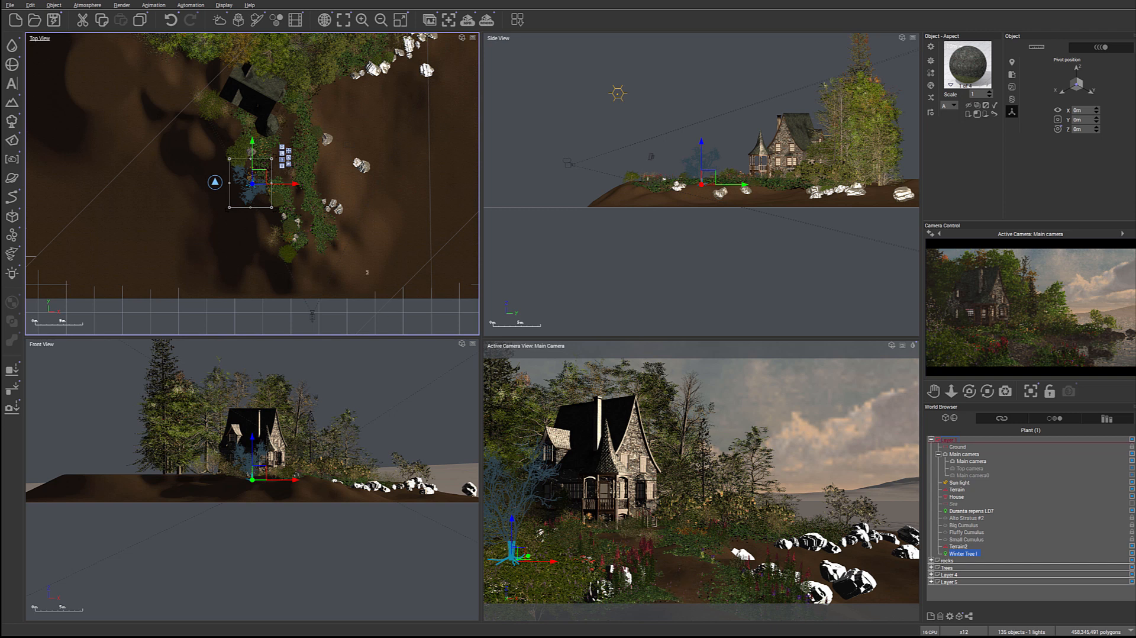
# - Open the Terrain in the Terrain Editor, examine its relief around the path, rocks and shore, and close it without applying changes
pyautogui.rightClick(374, 232)
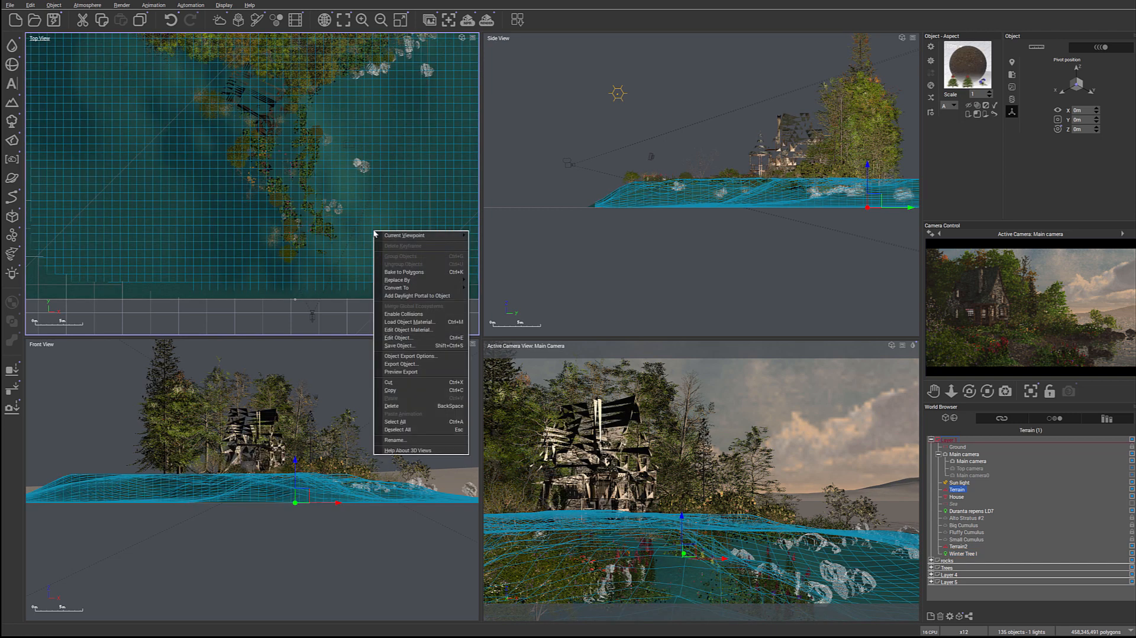
pyautogui.click(421, 338)
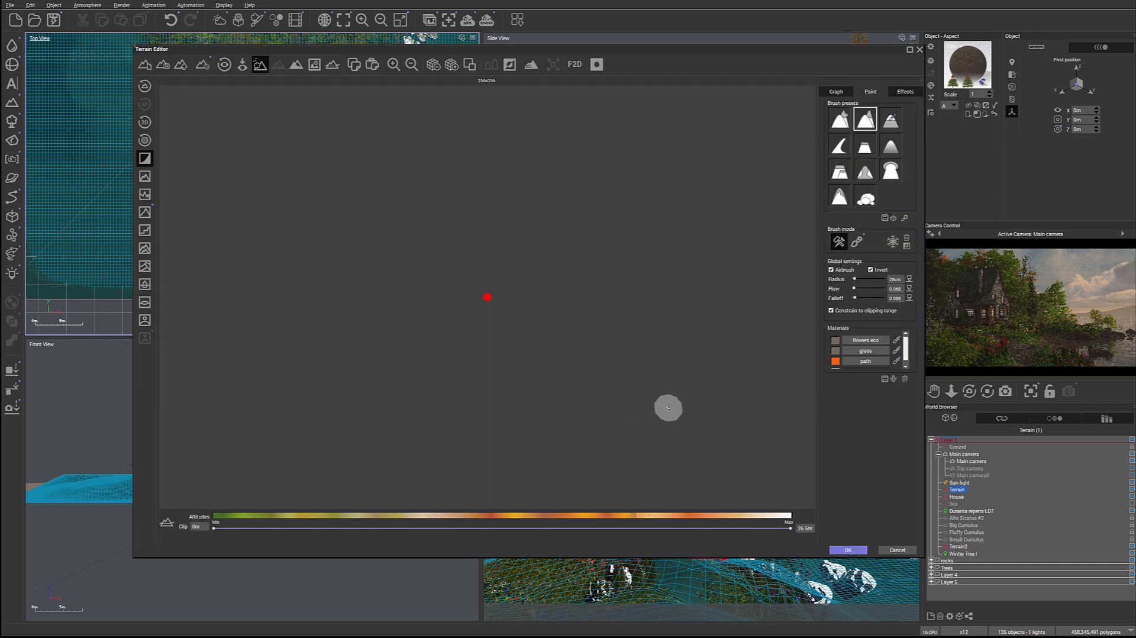
pyautogui.scroll(8, 667, 407)
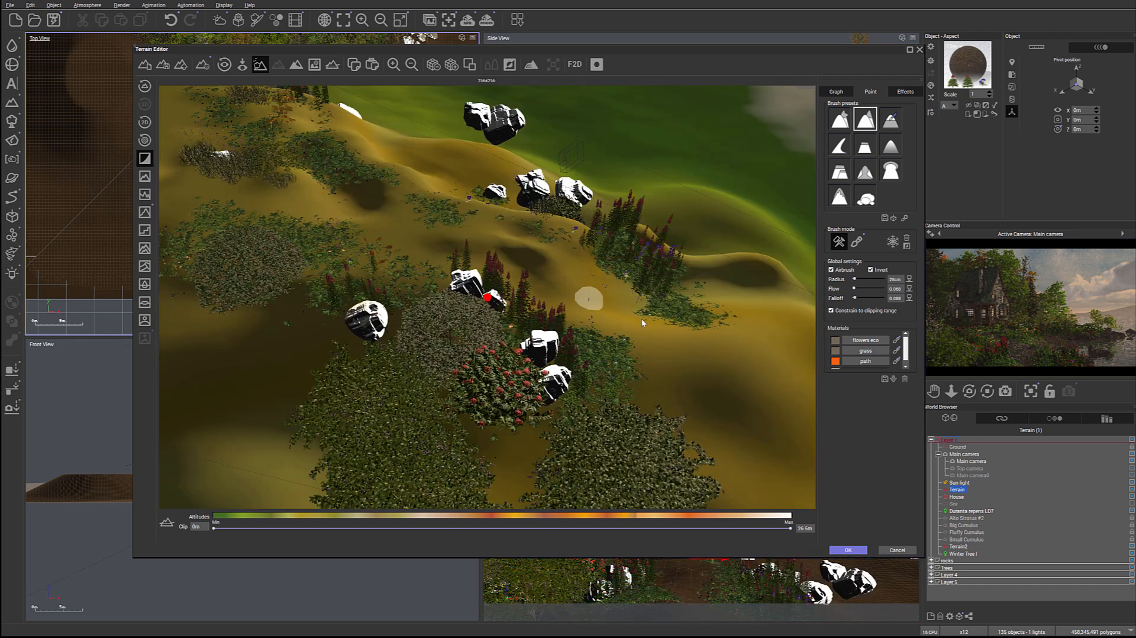
pyautogui.moveTo(675, 389); pyautogui.dragTo(577, 317, button='right')
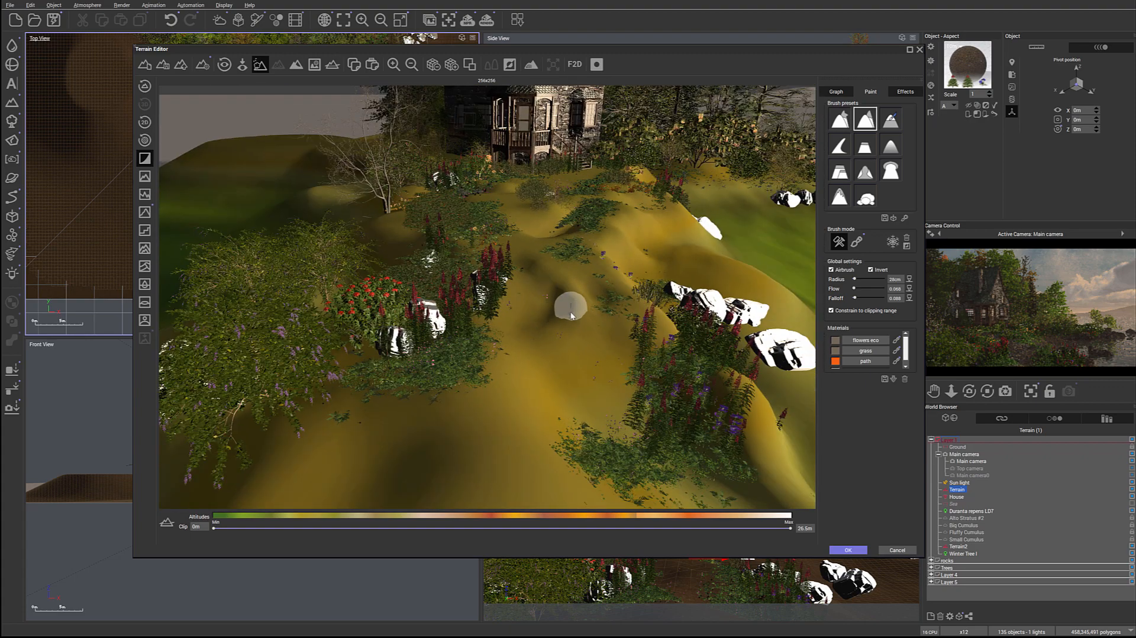
pyautogui.moveTo(558, 306)
pyautogui.mouseDown()
pyautogui.moveTo(555, 276)
pyautogui.moveTo(531, 267)
pyautogui.moveTo(573, 313)
pyautogui.moveTo(534, 276)
pyautogui.moveTo(556, 296)
pyautogui.moveTo(558, 335)
pyautogui.moveTo(661, 341)
pyautogui.mouseUp()
pyautogui.moveTo(662, 340); pyautogui.dragTo(699, 196, button='right')
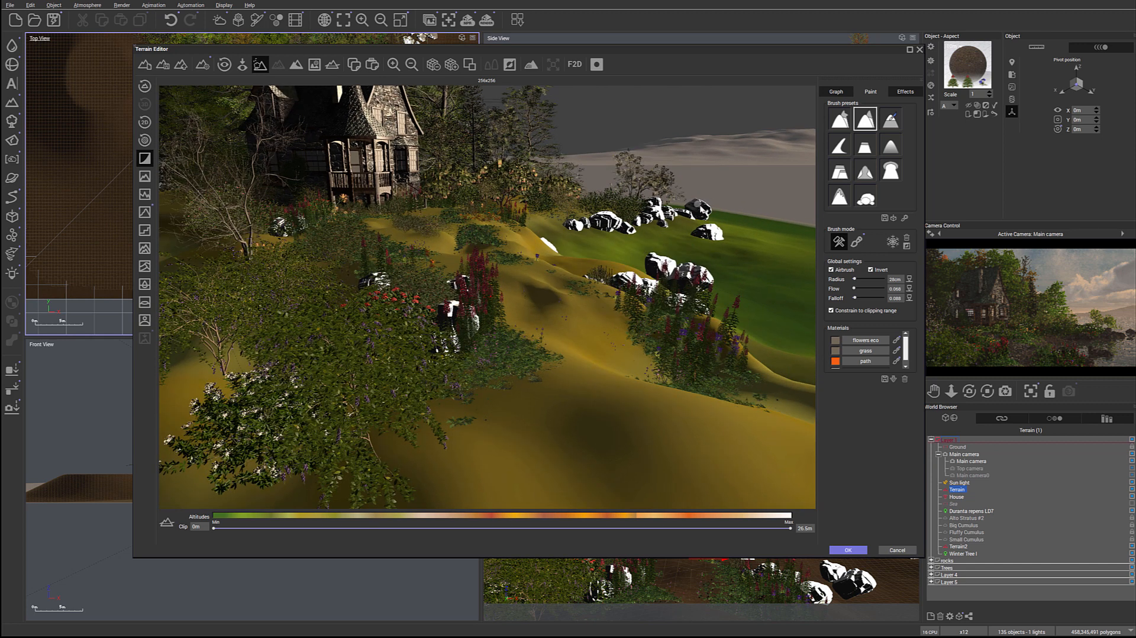
pyautogui.moveTo(736, 239); pyautogui.dragTo(631, 268, button='right')
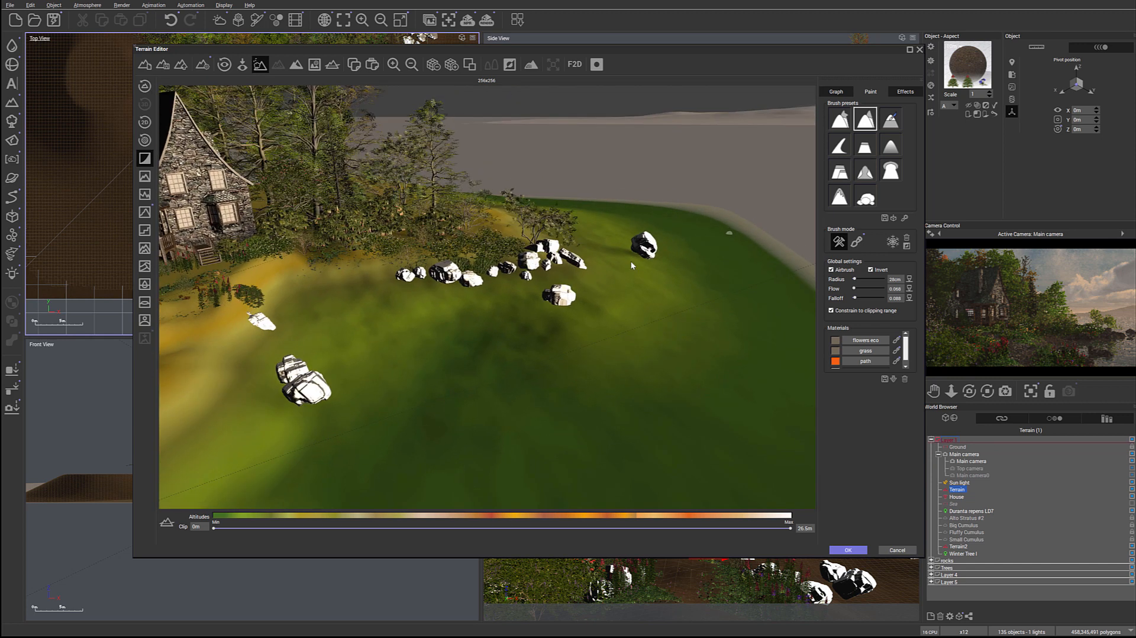
pyautogui.moveTo(456, 347); pyautogui.dragTo(493, 338, button='right')
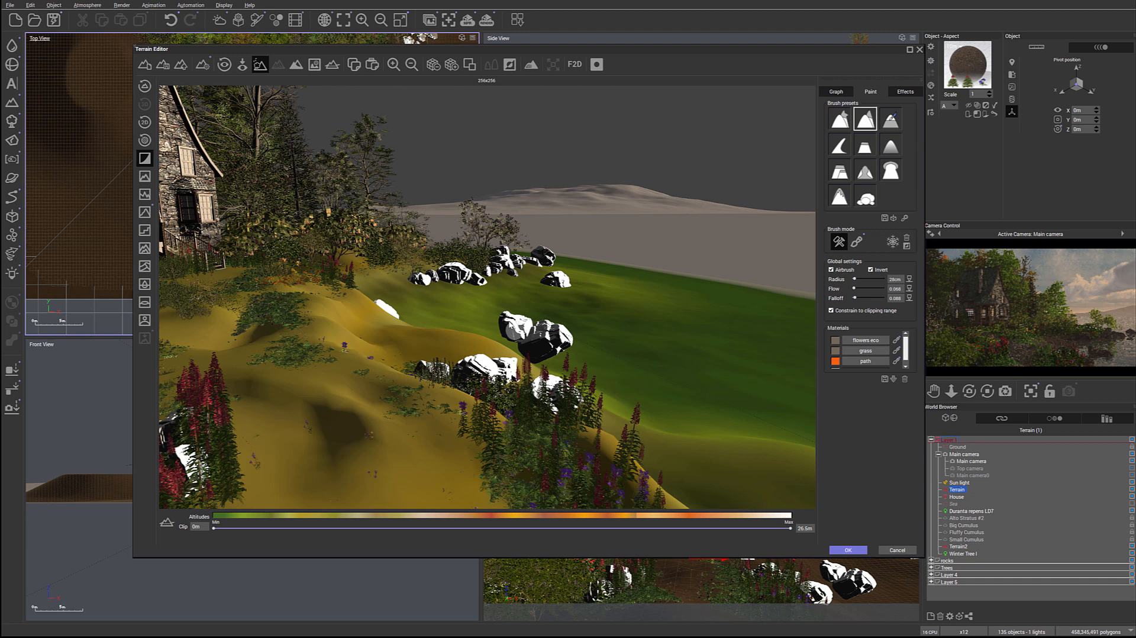
pyautogui.click(897, 550)
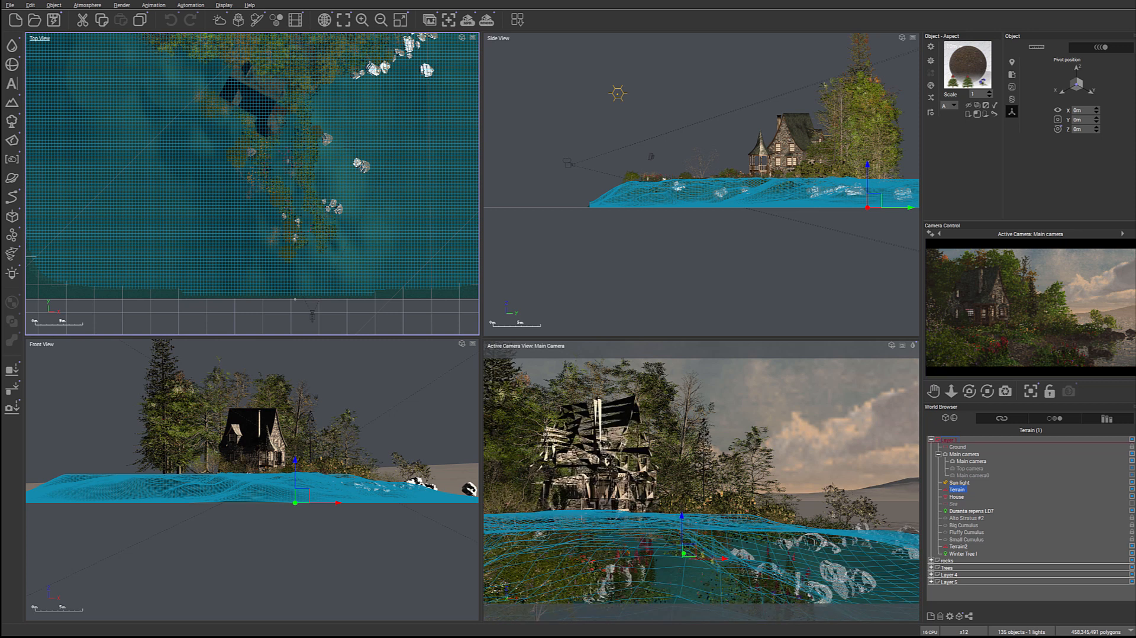
# - Select the plant among the distant shoreline rocks and examine its placement from above
pyautogui.click(857, 509)
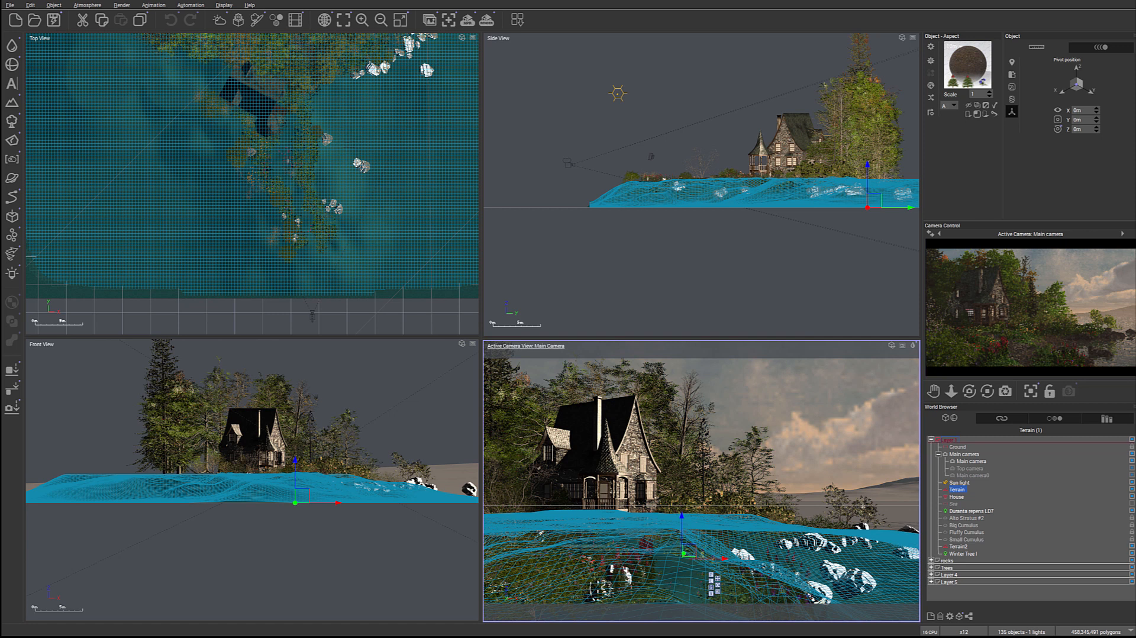
pyautogui.click(973, 511)
pyautogui.click(858, 510)
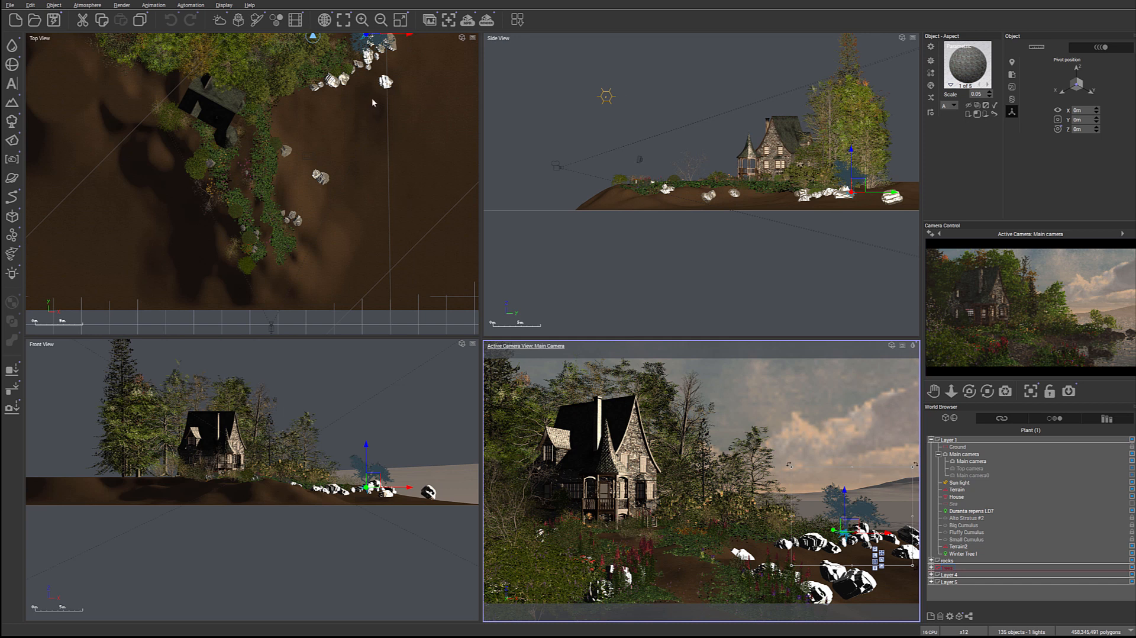
pyautogui.moveTo(378, 105); pyautogui.dragTo(402, 261, button='right')
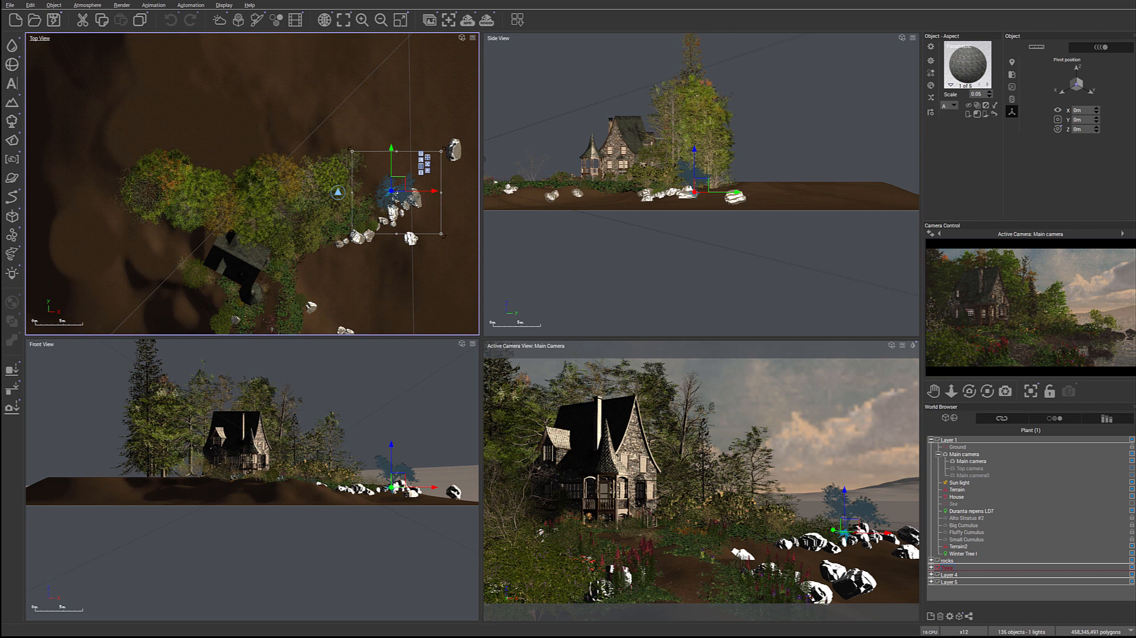
# - Examine the highlight and color settings of the House's Images material, then discard the editor session
pyautogui.click(956, 496)
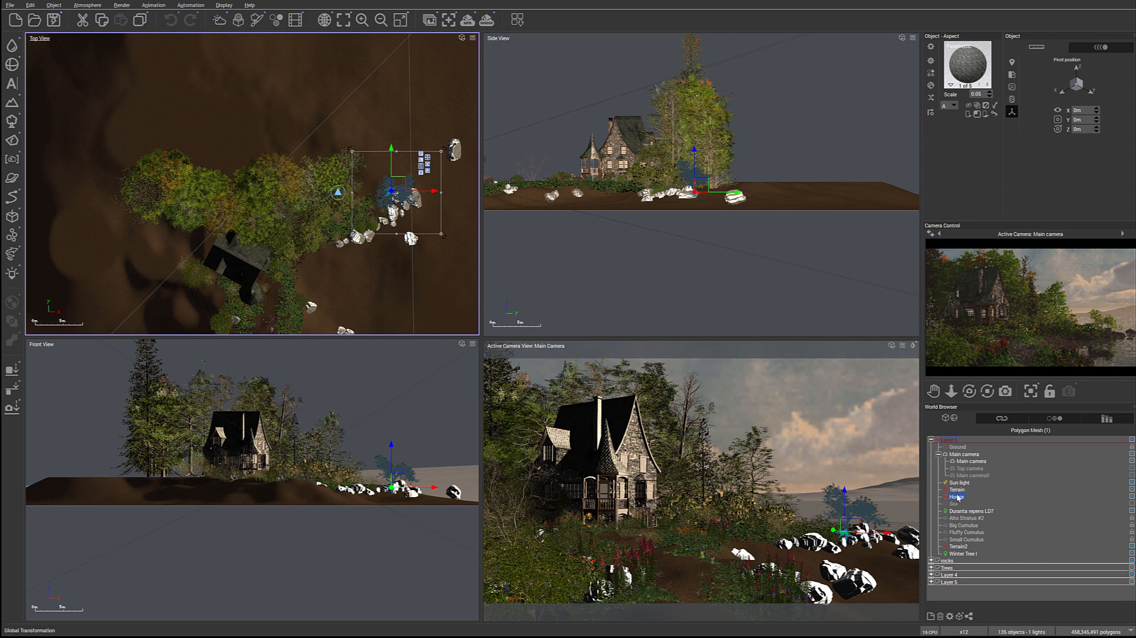
pyautogui.doubleClick(972, 74)
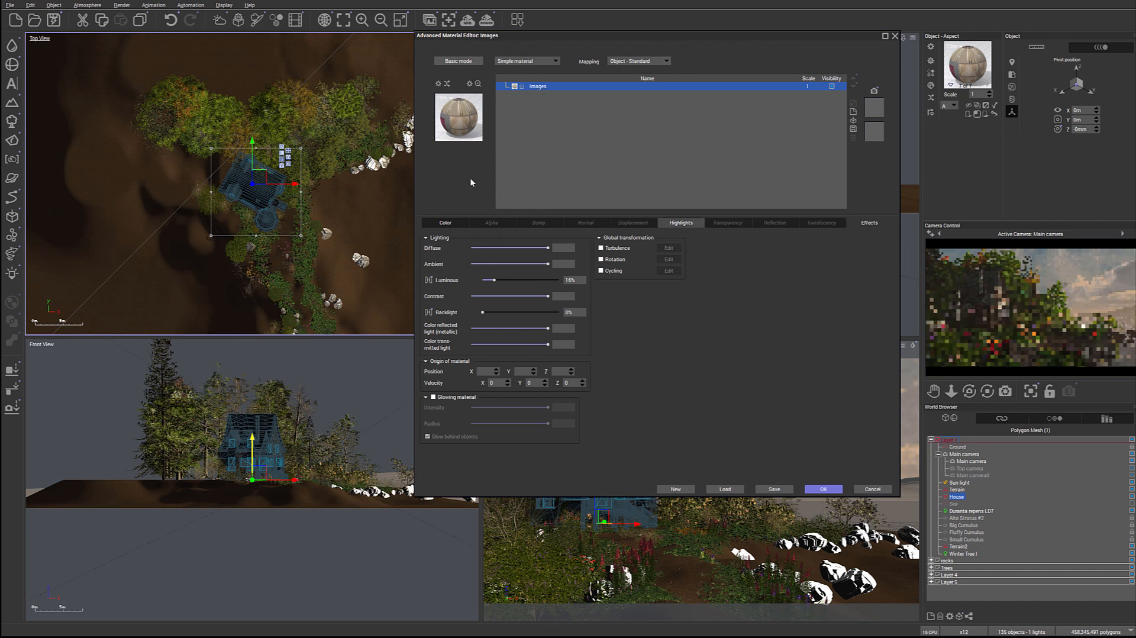
pyautogui.click(442, 223)
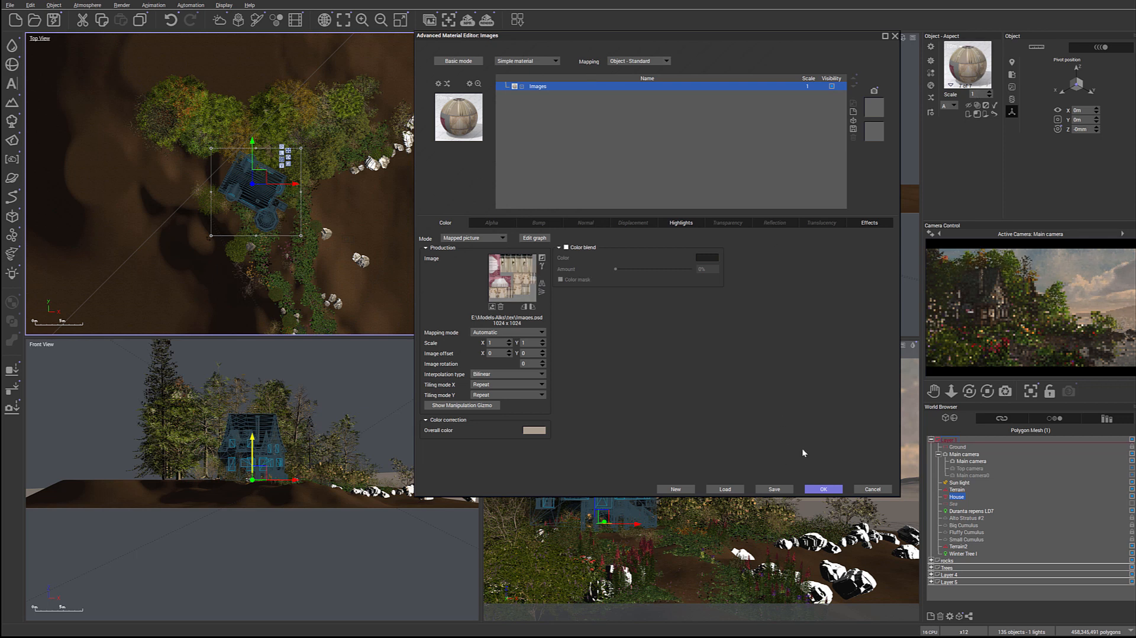
pyautogui.click(868, 489)
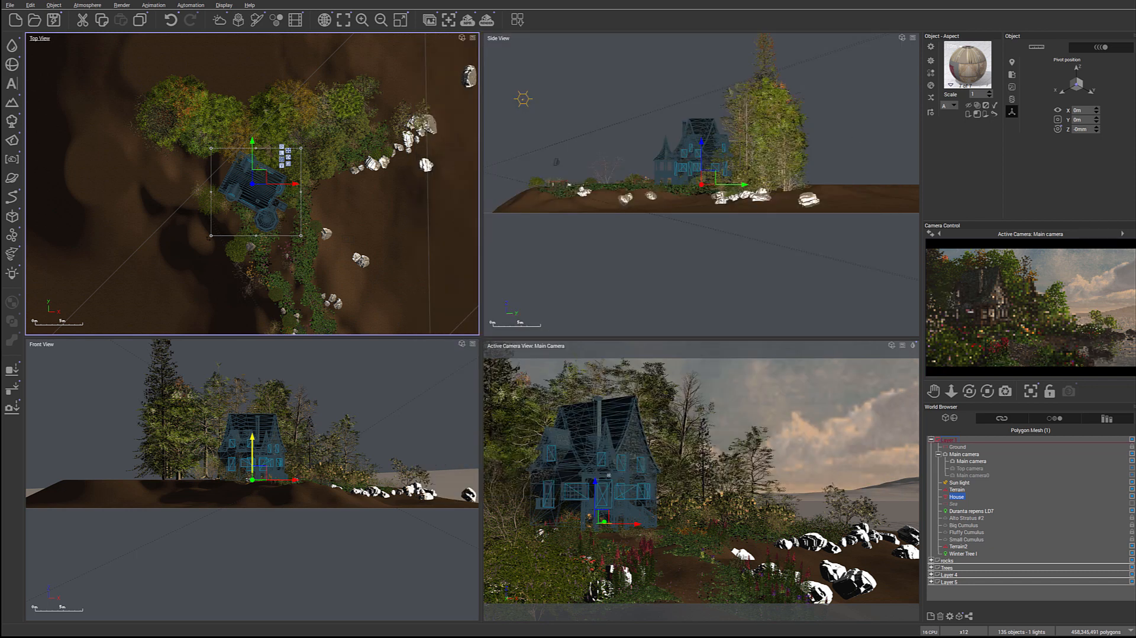
# - Look through the House's Walls, Windows, Wood2 and Roof materials in the Advanced Material Editor
pyautogui.click(981, 85)
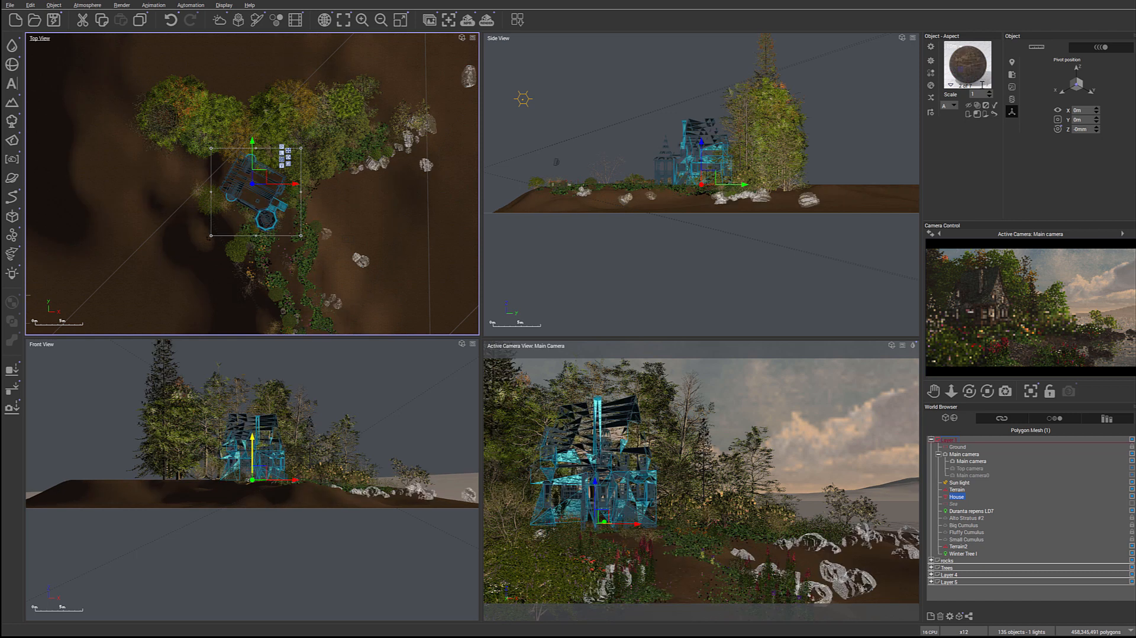
pyautogui.click(980, 85)
pyautogui.doubleClick(973, 71)
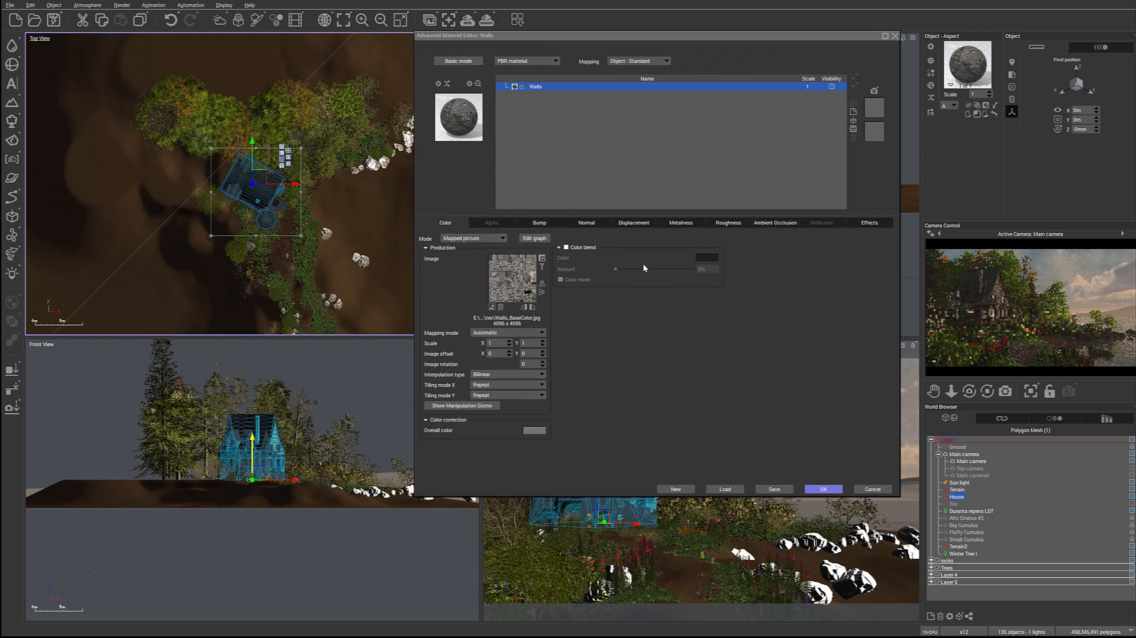
pyautogui.click(987, 86)
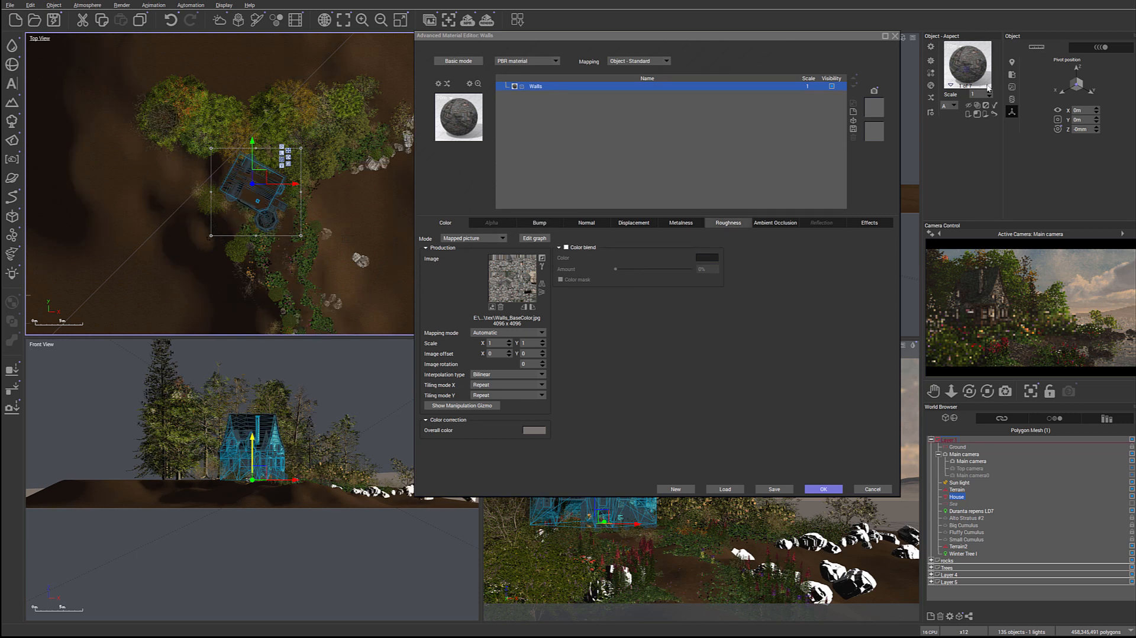
pyautogui.click(987, 86)
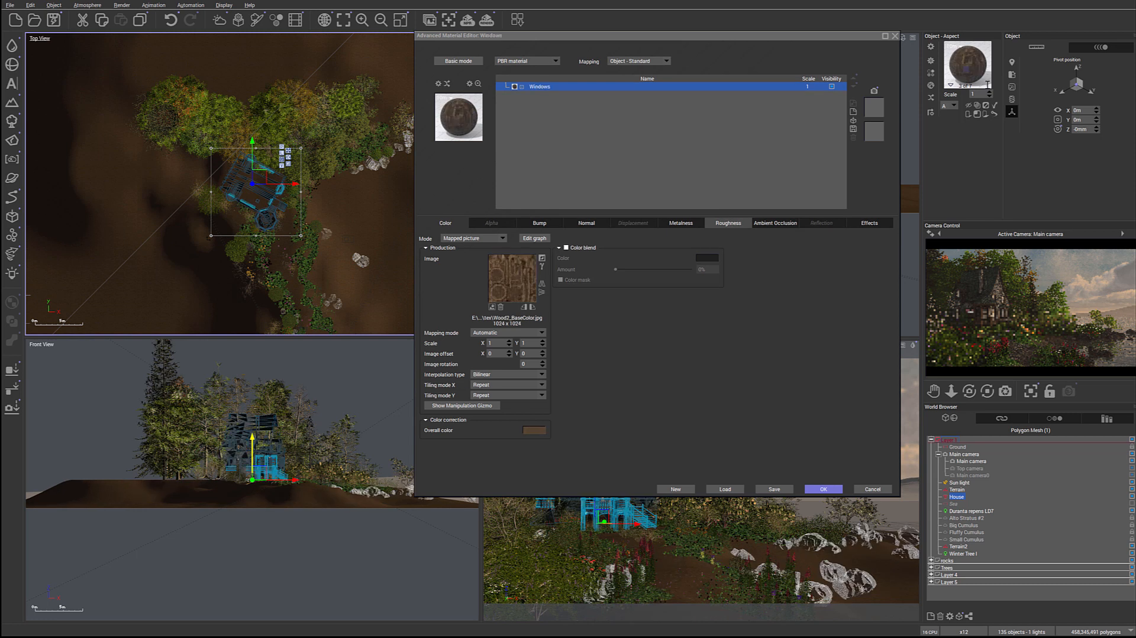
pyautogui.click(988, 87)
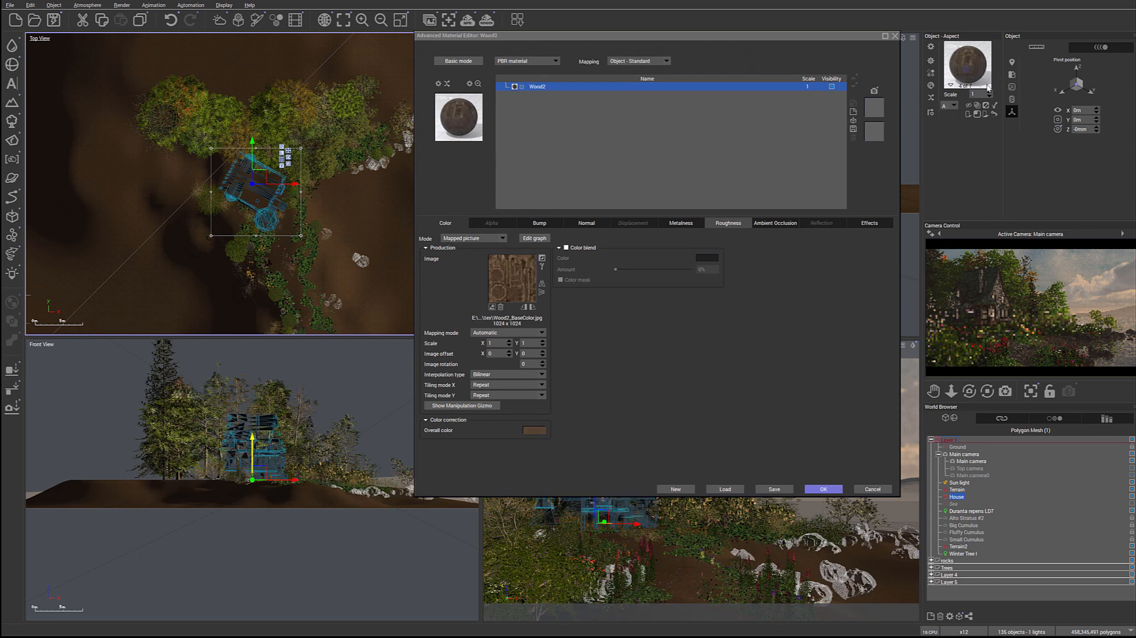
pyautogui.click(988, 87)
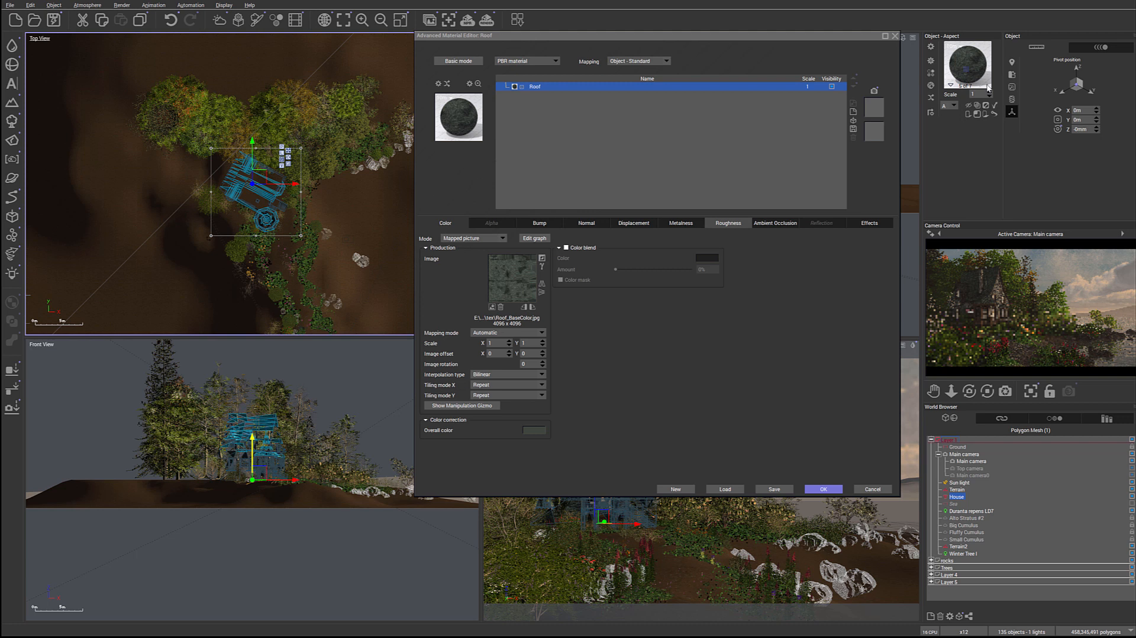
# - Examine the Roof material's bump and displacement maps and close the material editor without applying changes
pyautogui.click(579, 222)
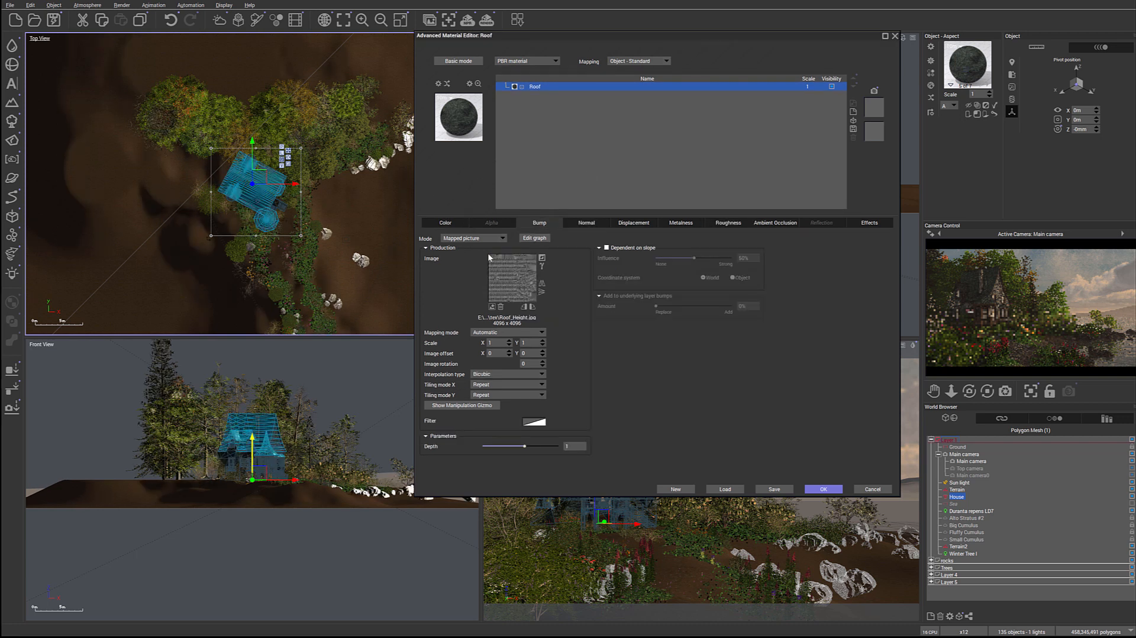
pyautogui.click(636, 223)
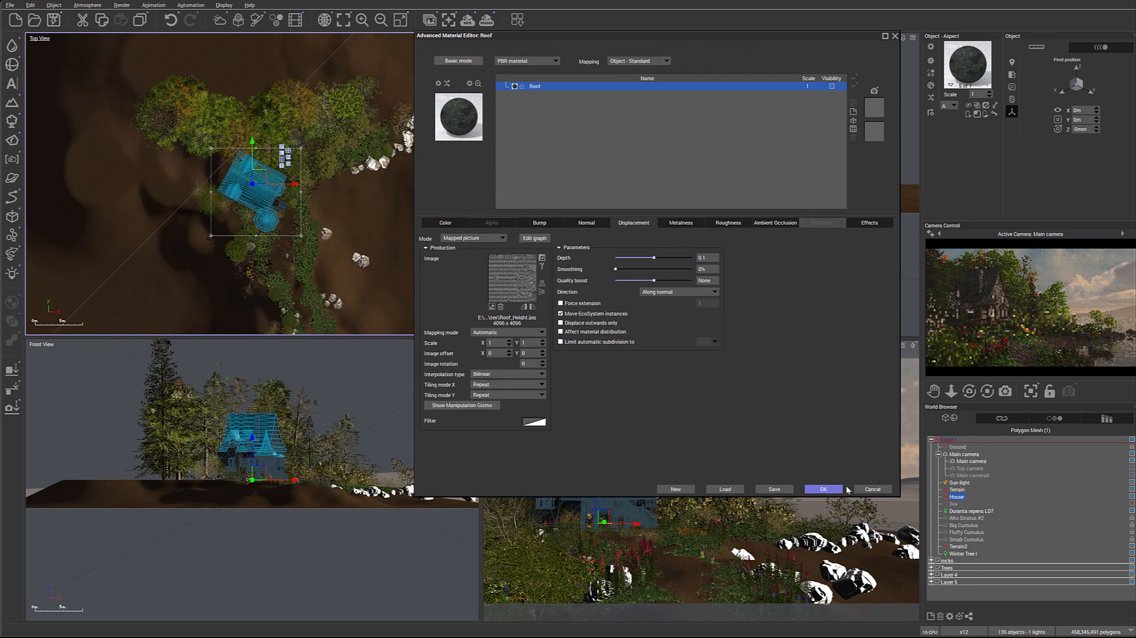
pyautogui.click(880, 491)
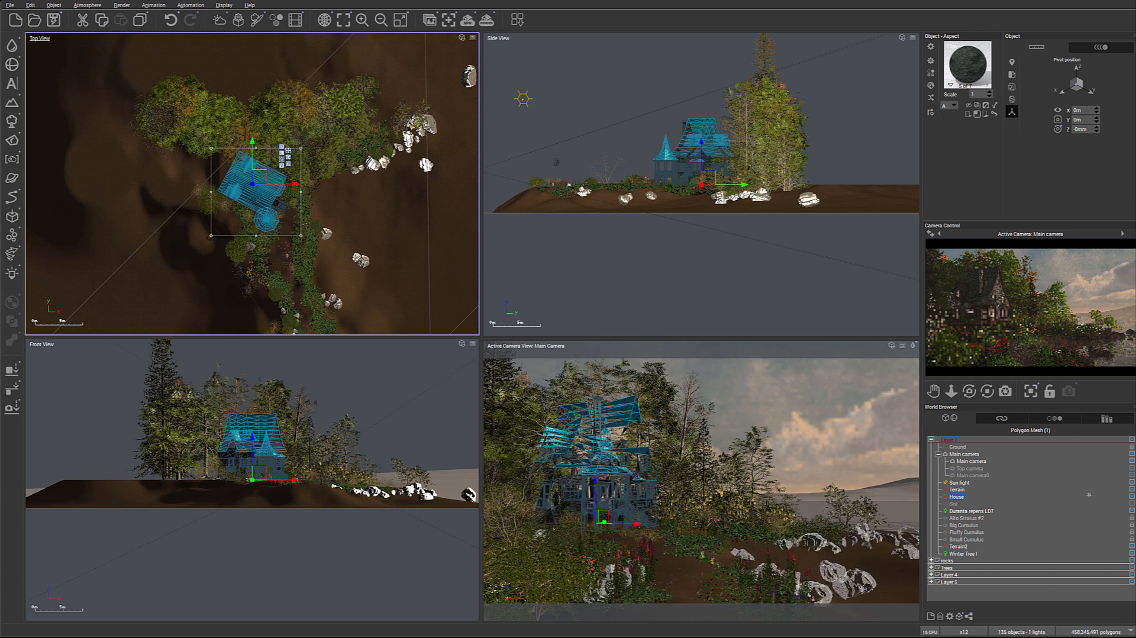
# - Select the Terrain and the Main camera in turn among the scene objects
pyautogui.click(1047, 491)
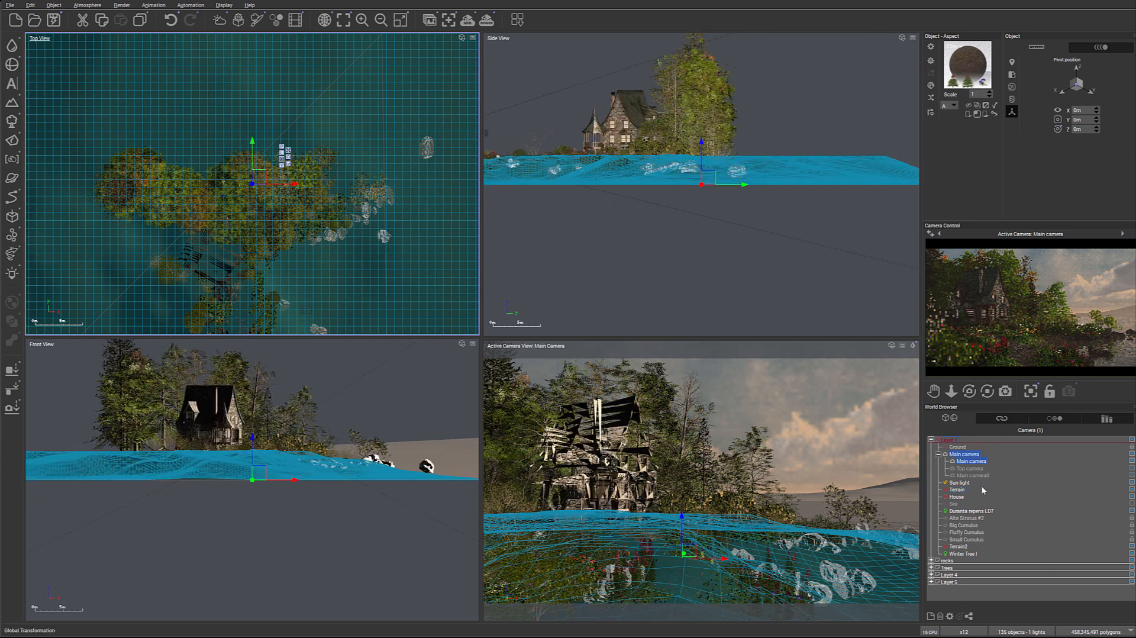
pyautogui.click(971, 461)
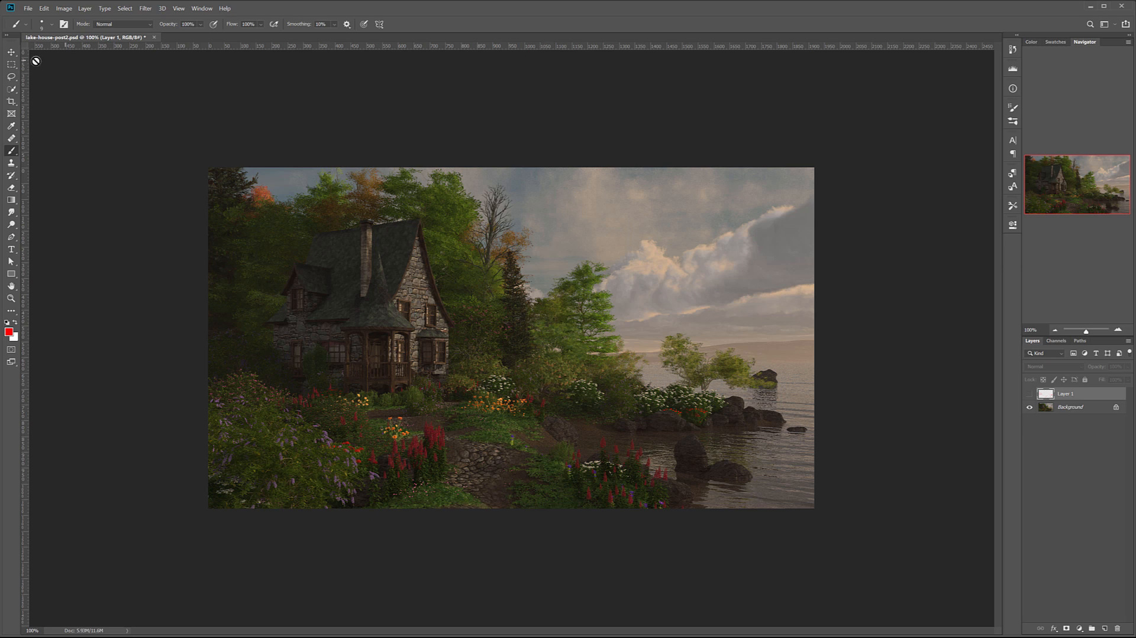
# - Switch to the lake-house-post2.psd image in Photoshop and add an empty layer above Layer 1
pyautogui.click(1104, 628)
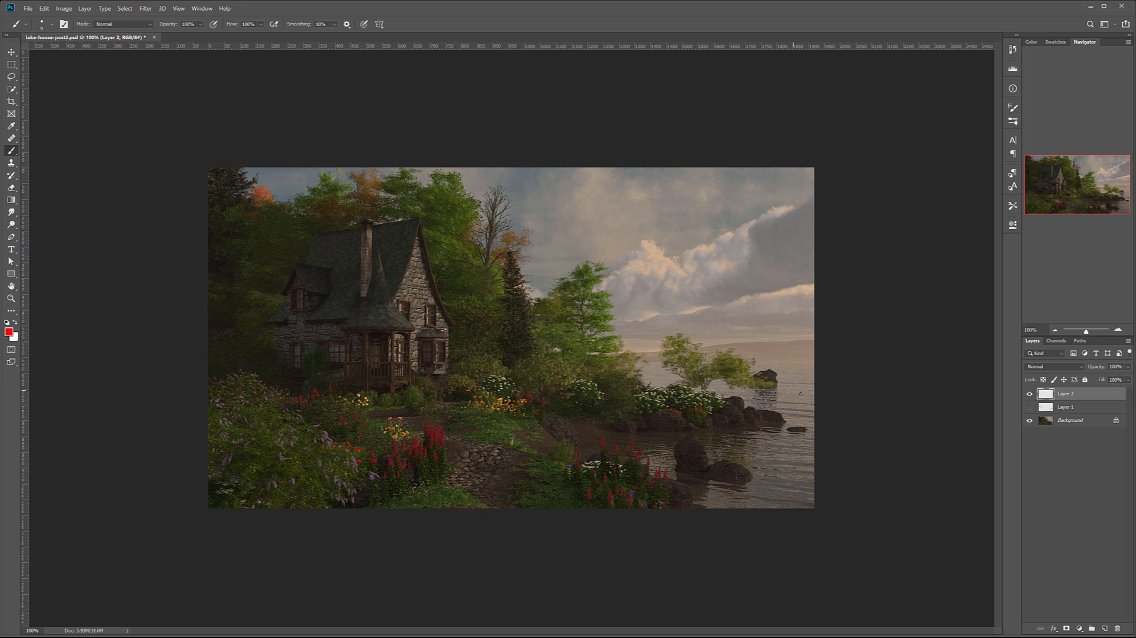
# - Draw a straight red diagonal line on Layer 2 from the render's upper edge to the lower part of its right edge, then hide Layer 2
pyautogui.keyDown('shift'); pyautogui.click(824, 431); pyautogui.keyUp('shift')
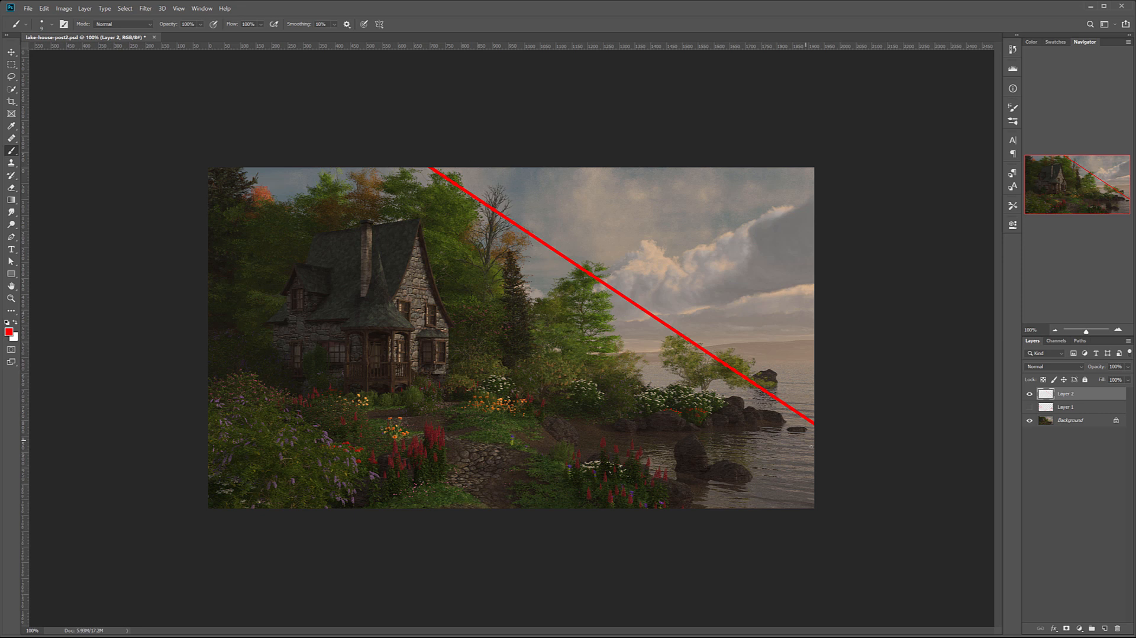
pyautogui.click(1029, 393)
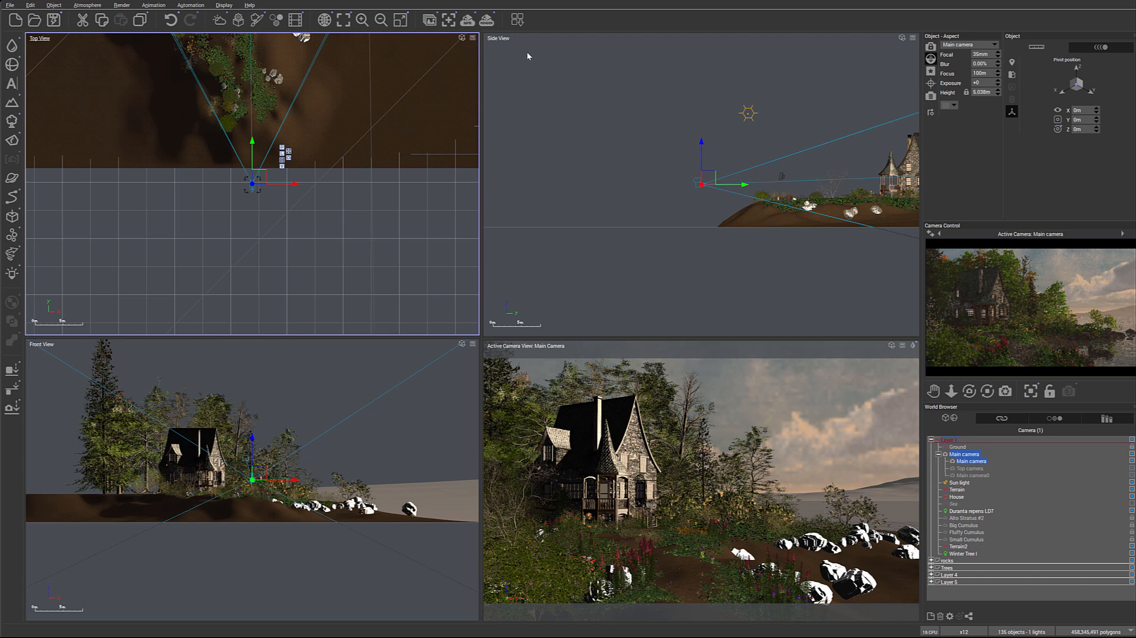
# - Switch to the Vue scene and review its render options, closing them without changes
pyautogui.rightClick(483, 25)
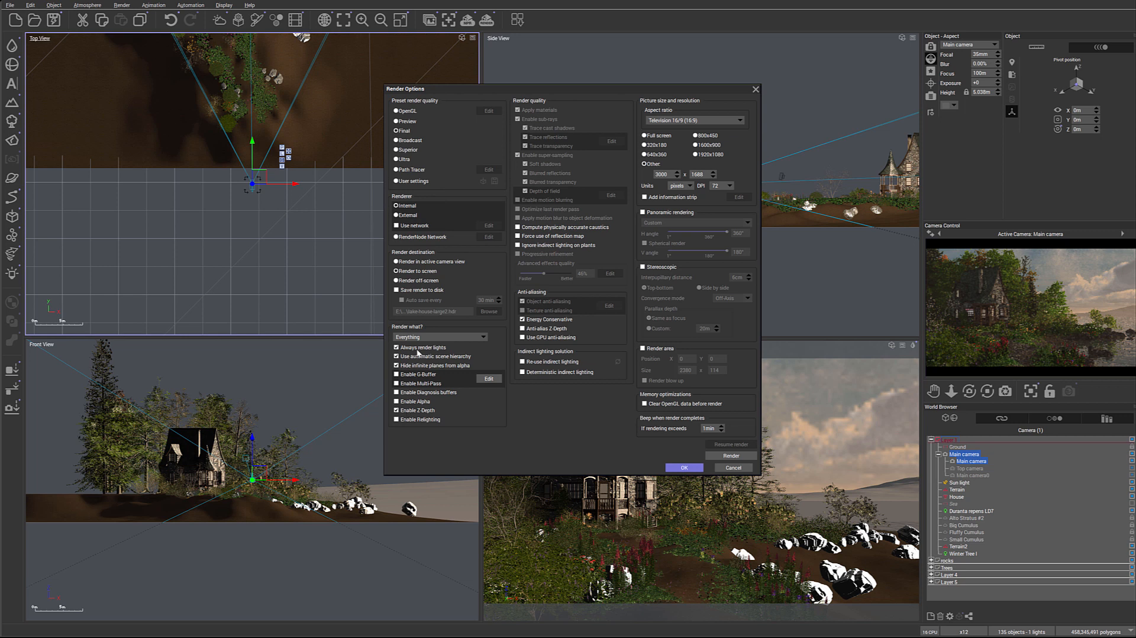
pyautogui.click(733, 468)
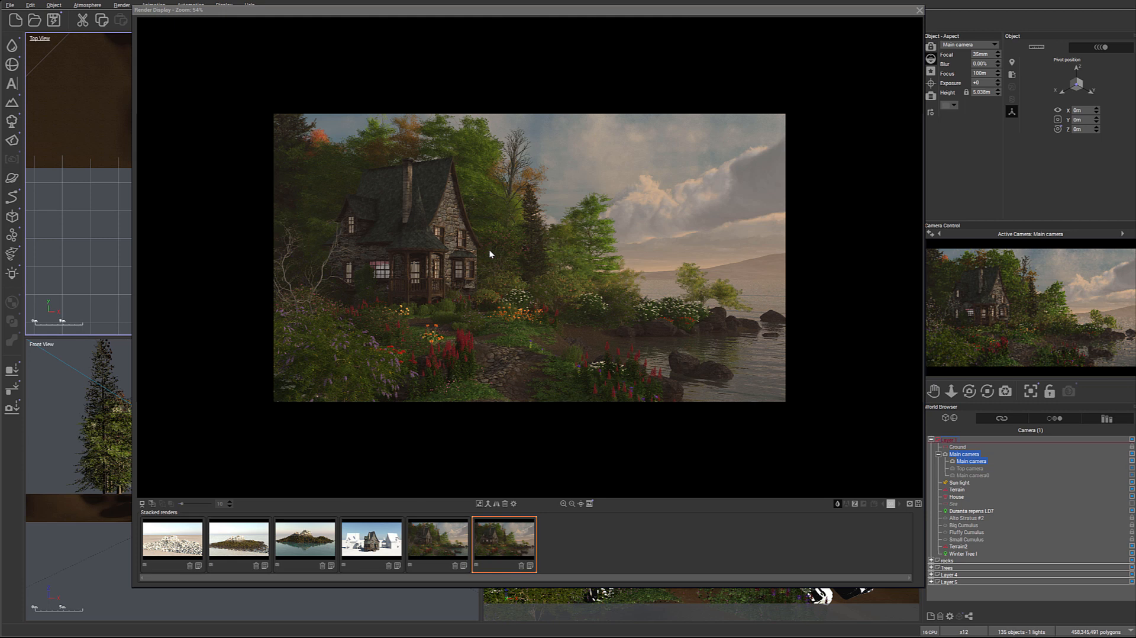
# - Compare the last two stacked lake house renders by sweeping the divider across the image, and end the comparison
pyautogui.click(152, 503)
pyautogui.moveTo(512, 302); pyautogui.dragTo(679, 379)
pyautogui.click(450, 542)
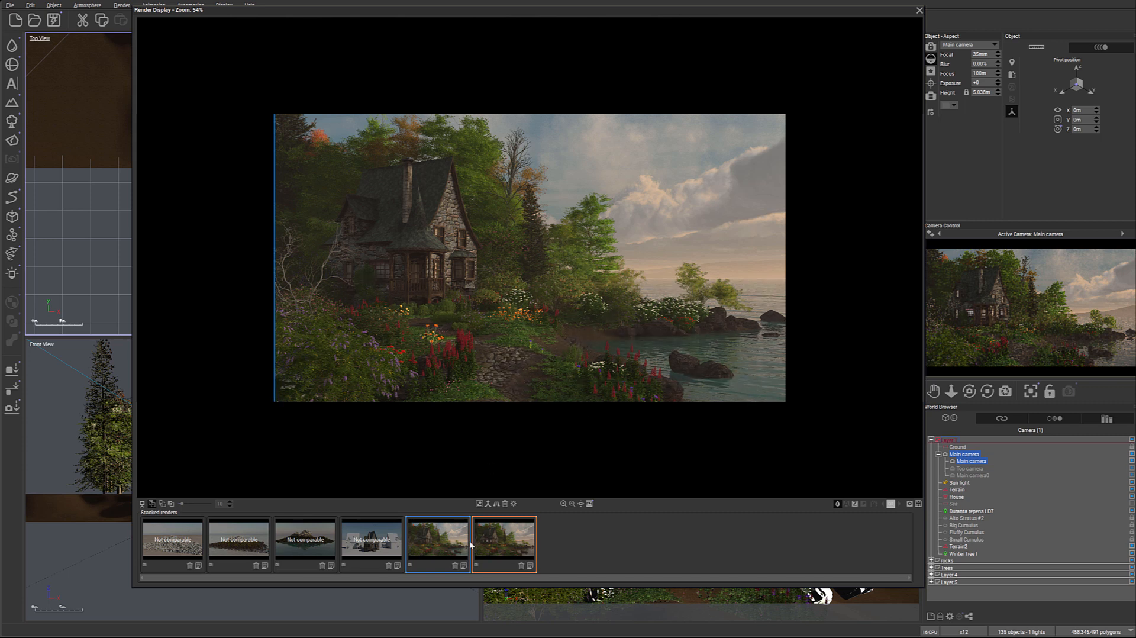
pyautogui.click(529, 538)
pyautogui.moveTo(575, 295); pyautogui.dragTo(690, 414)
pyautogui.moveTo(402, 437); pyautogui.dragTo(223, 392)
pyautogui.moveTo(341, 273); pyautogui.dragTo(728, 281)
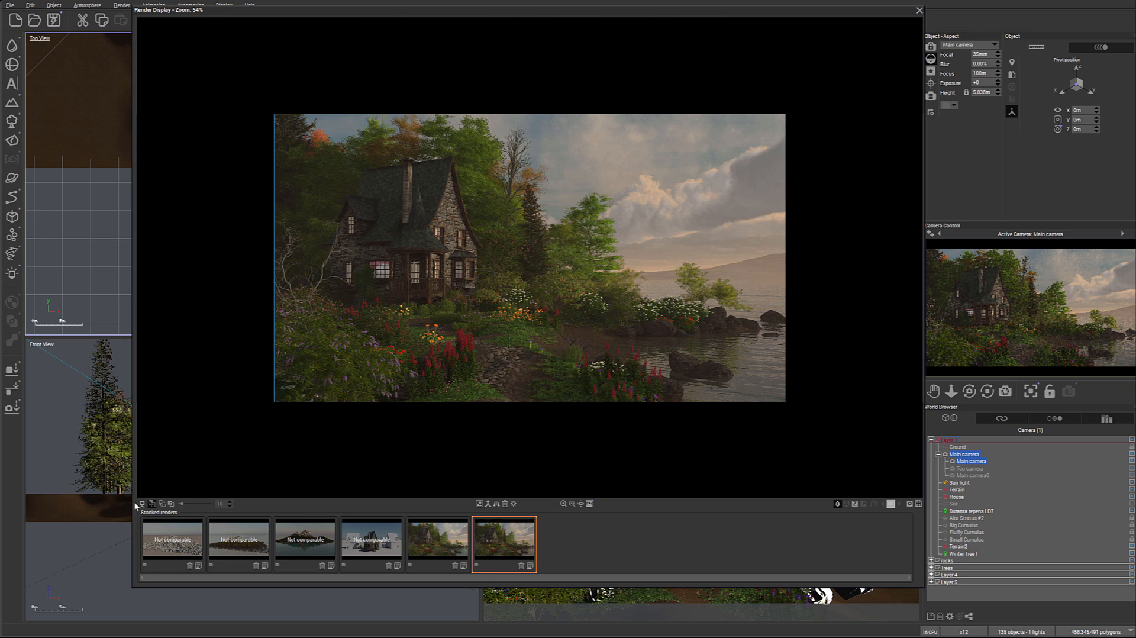
pyautogui.click(152, 503)
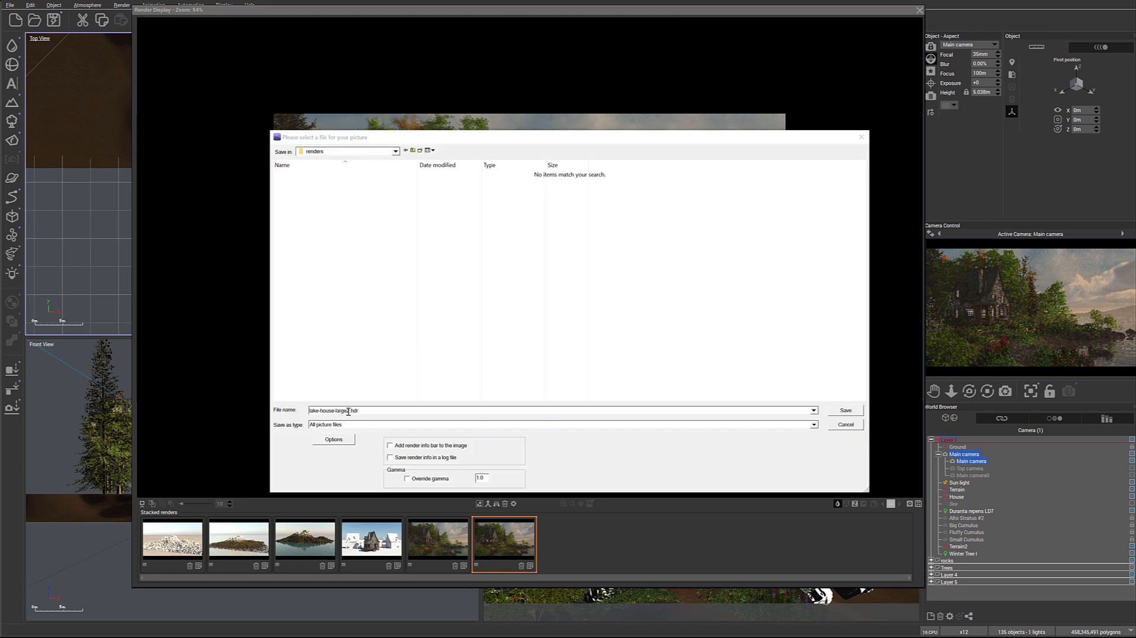
# - Save the render in the renders folder as lake-house-large.hdr
pyautogui.click(348, 411)
pyautogui.click(348, 410)
pyautogui.write('2.hdr')
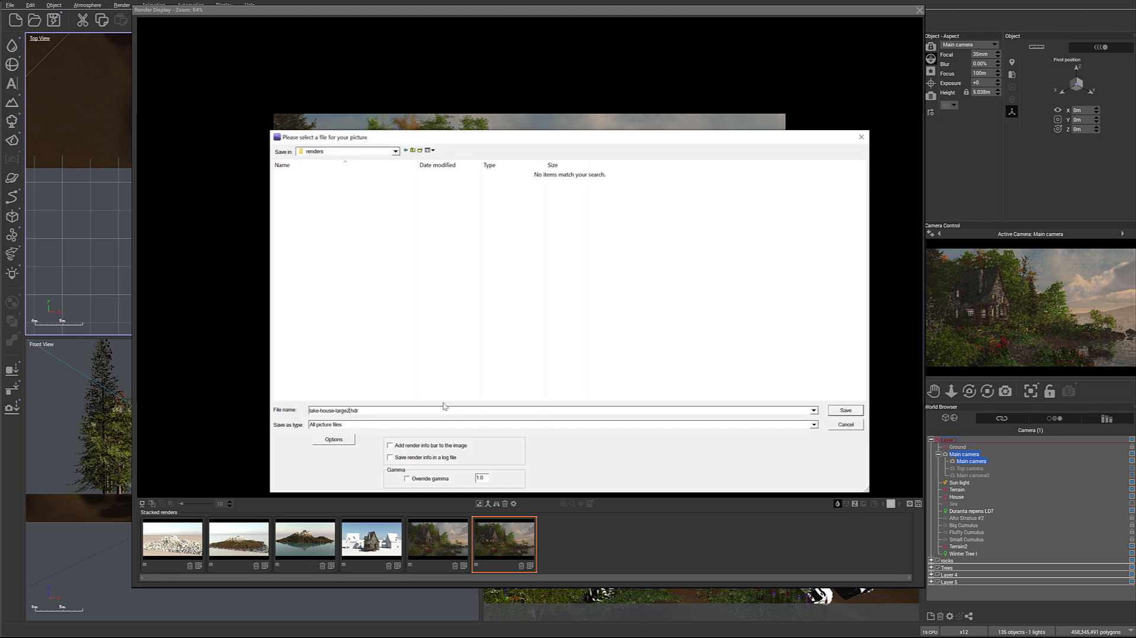
pyautogui.press('BackSpace')
pyautogui.click(851, 411)
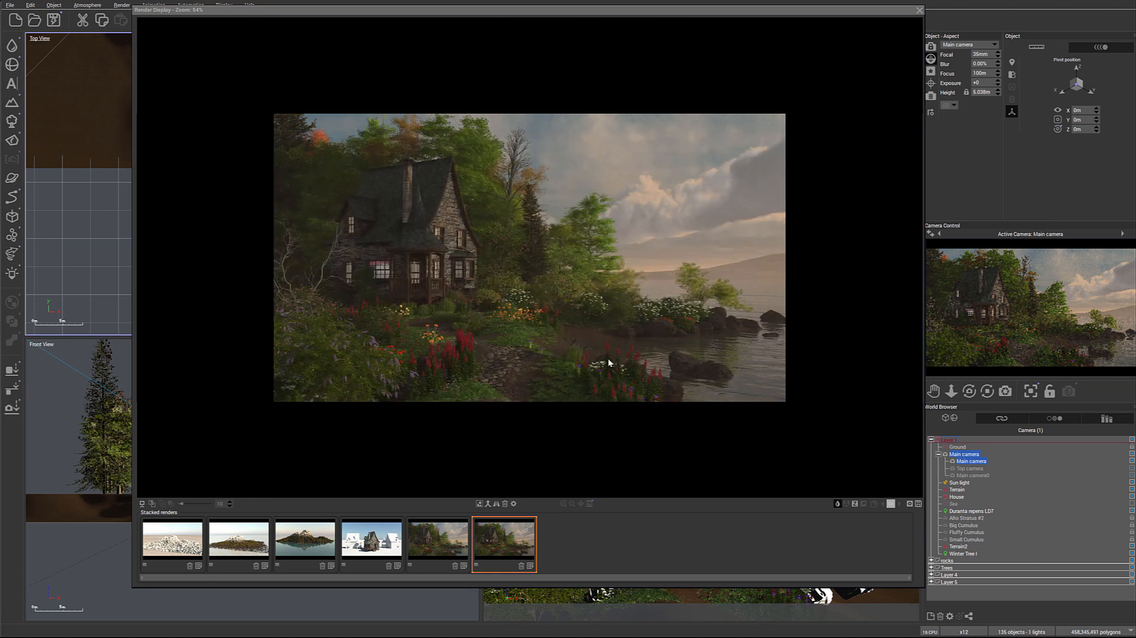
# - Save the render as the Photoshop image file lake-house-large.psd in the renders folder
pyautogui.click(911, 503)
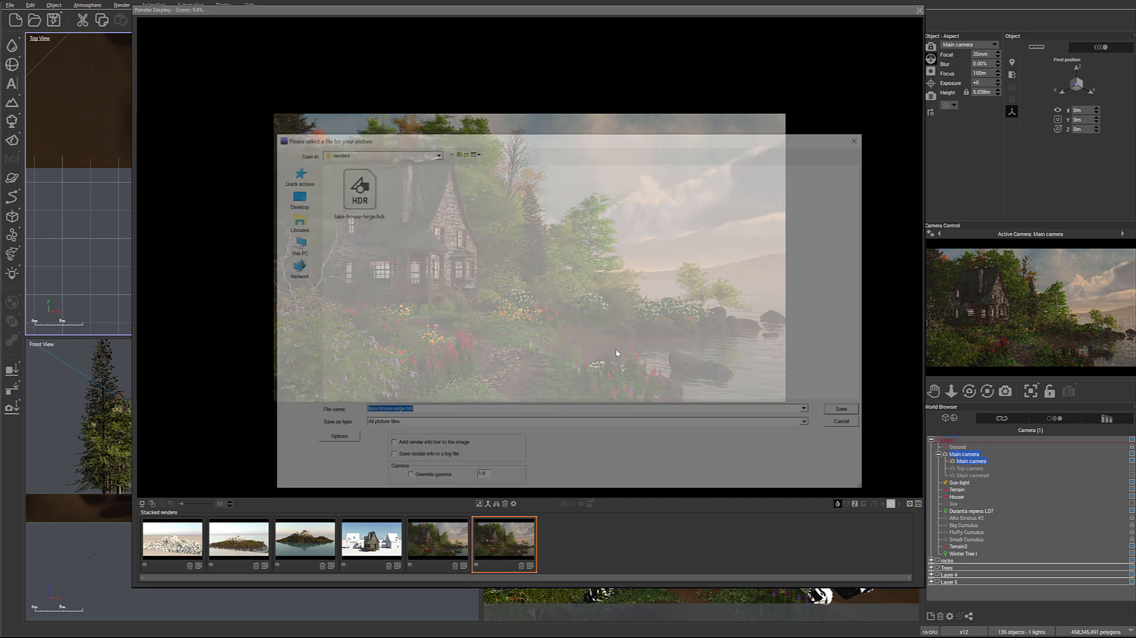
pyautogui.click(483, 428)
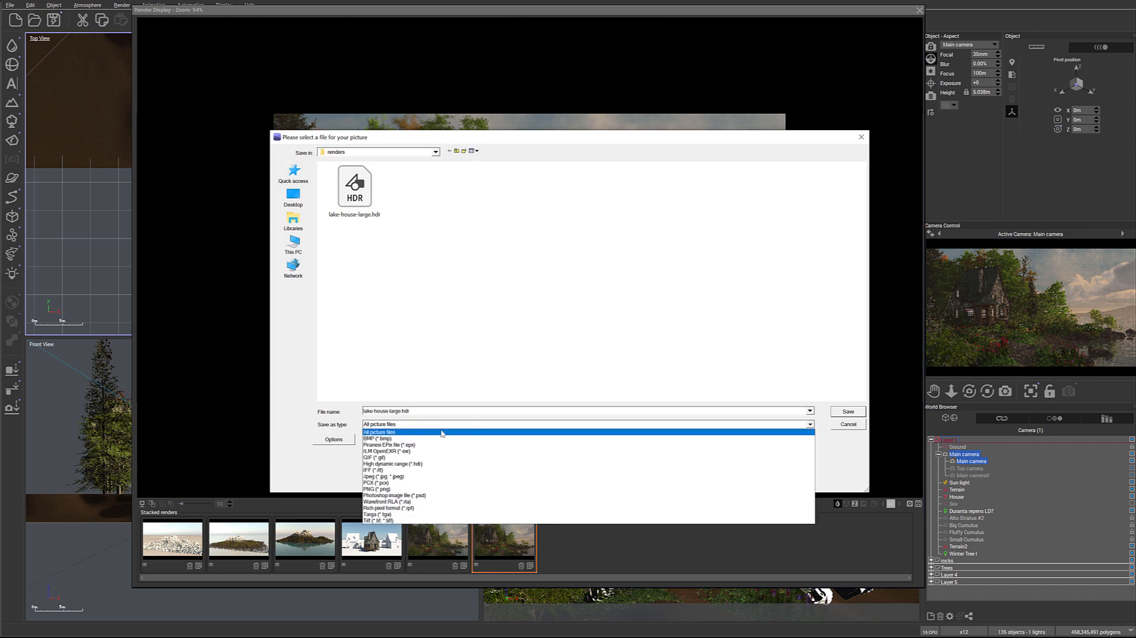
pyautogui.click(435, 485)
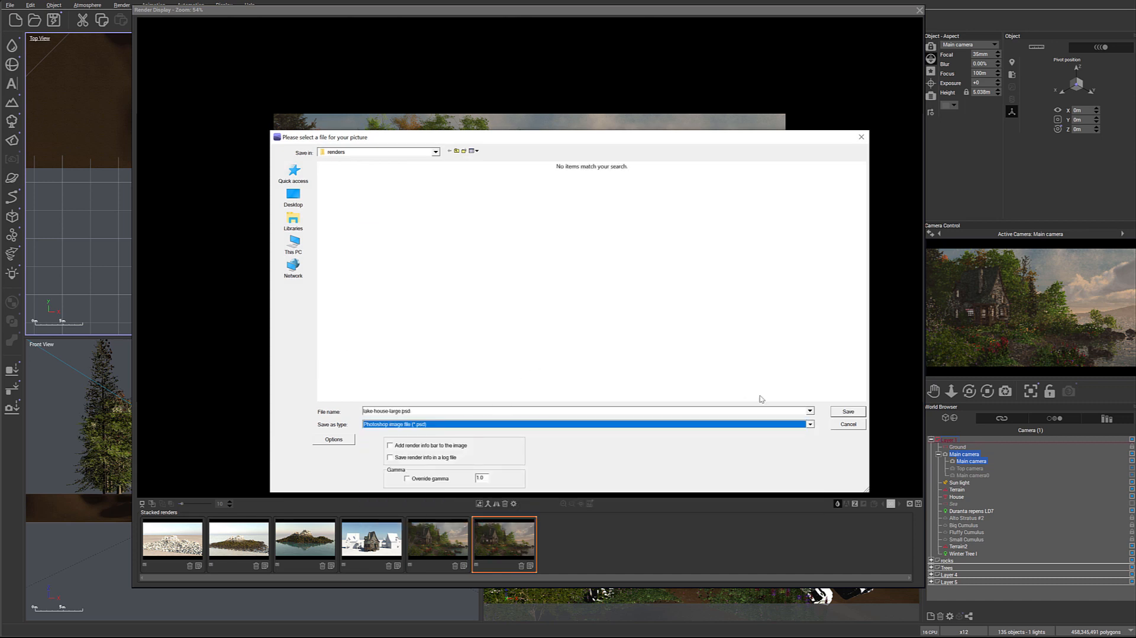
pyautogui.click(849, 411)
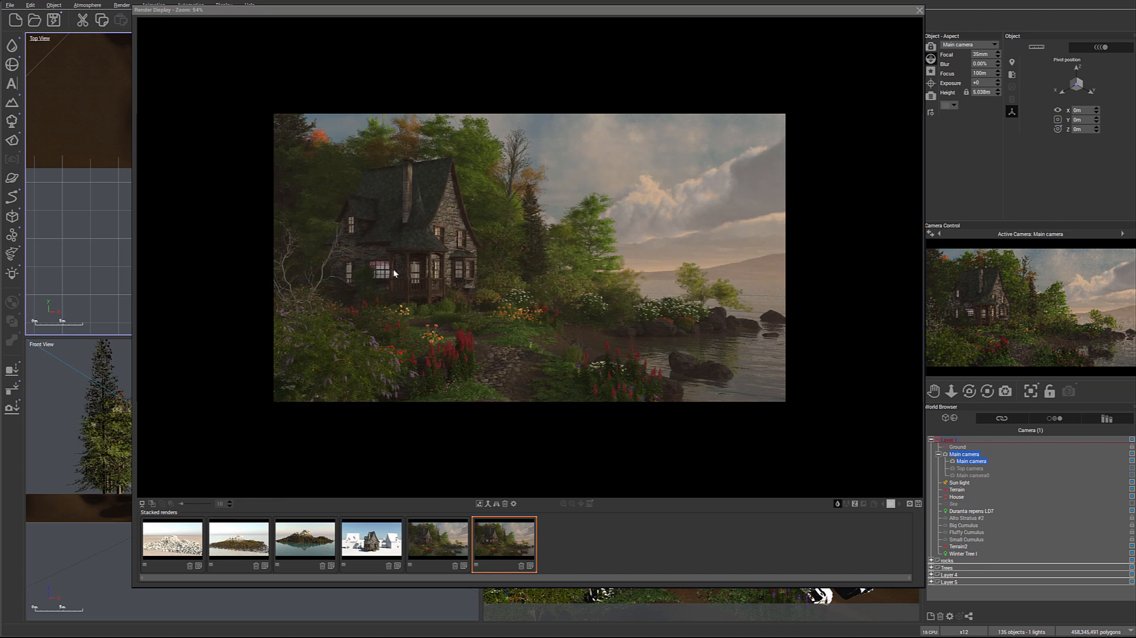
# - Display the render's Z-depth channel and save it in the renders folder without the 2 in its file name
pyautogui.click(855, 503)
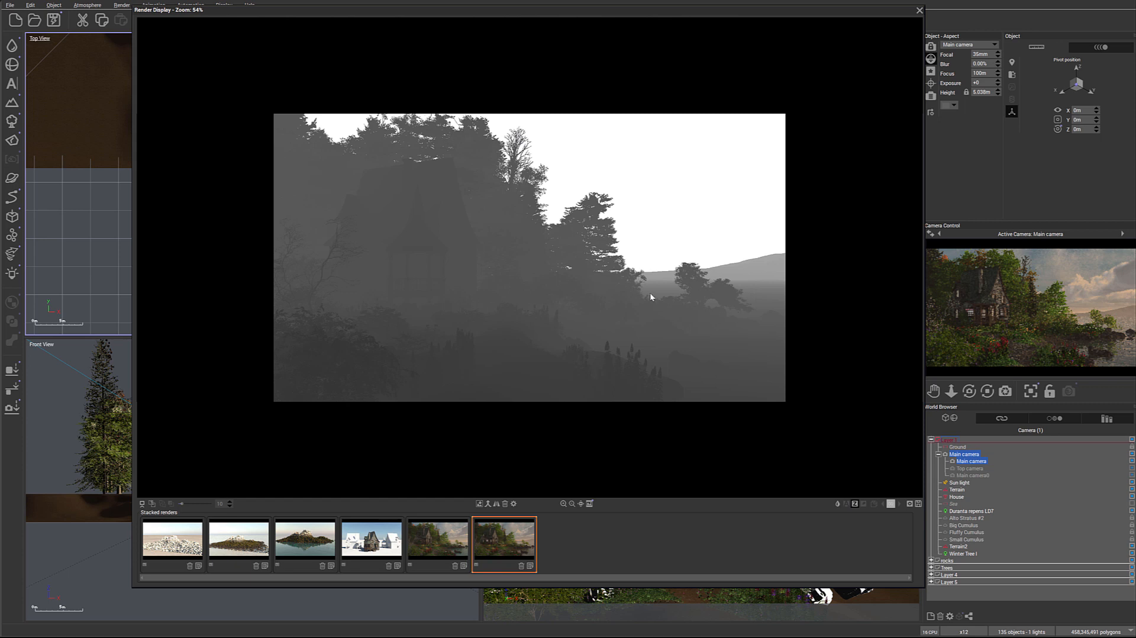
pyautogui.click(918, 504)
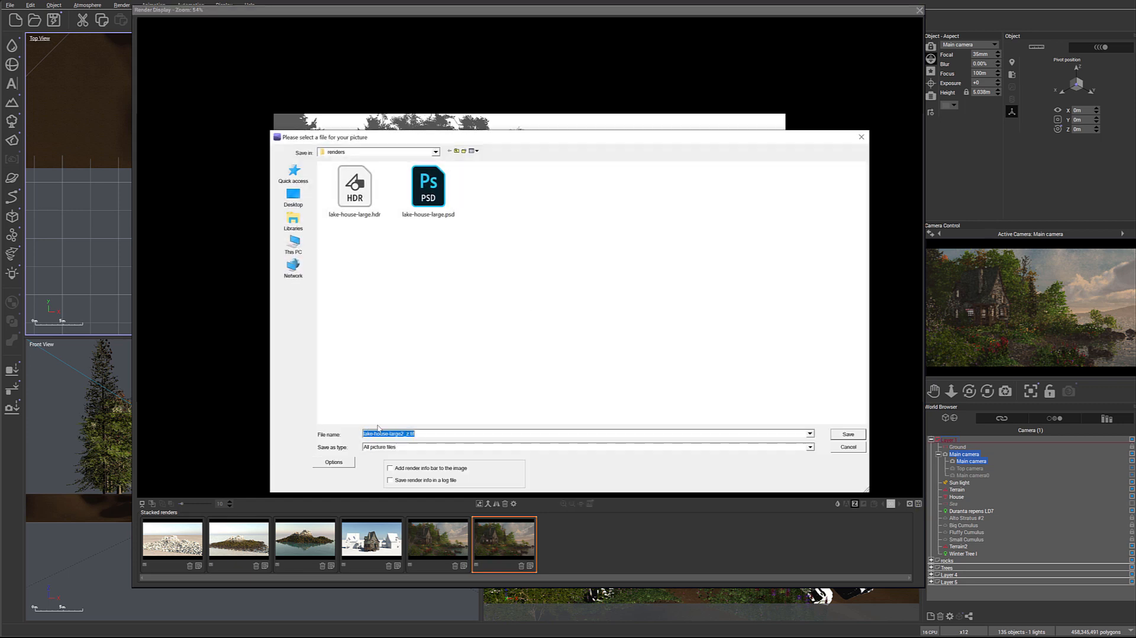
pyautogui.click(404, 435)
pyautogui.press('BackSpace')
pyautogui.click(848, 434)
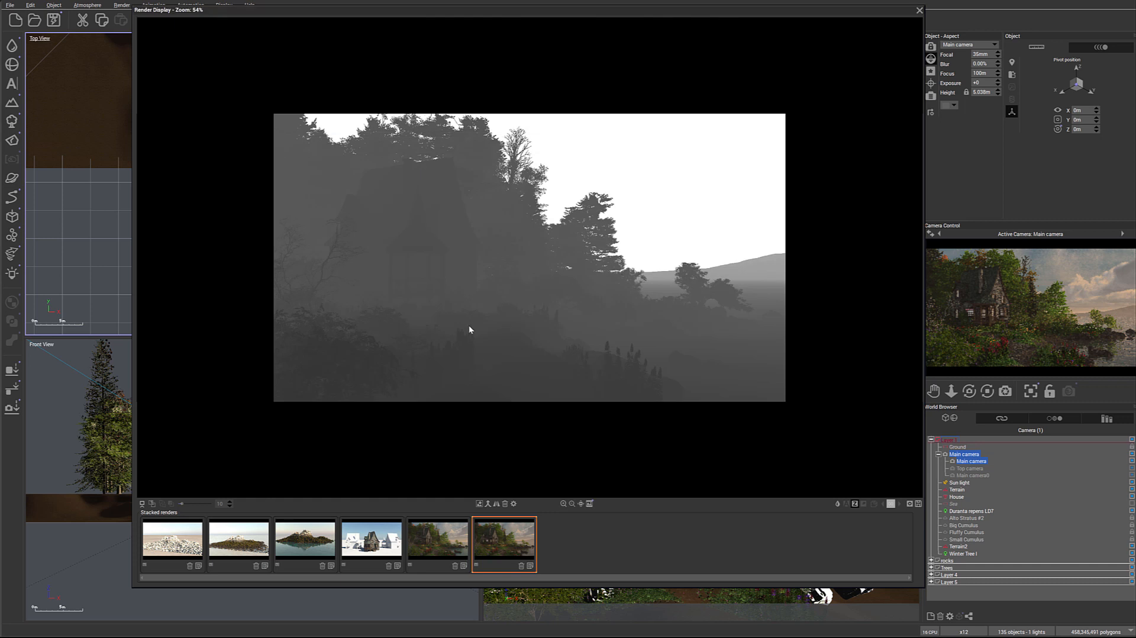